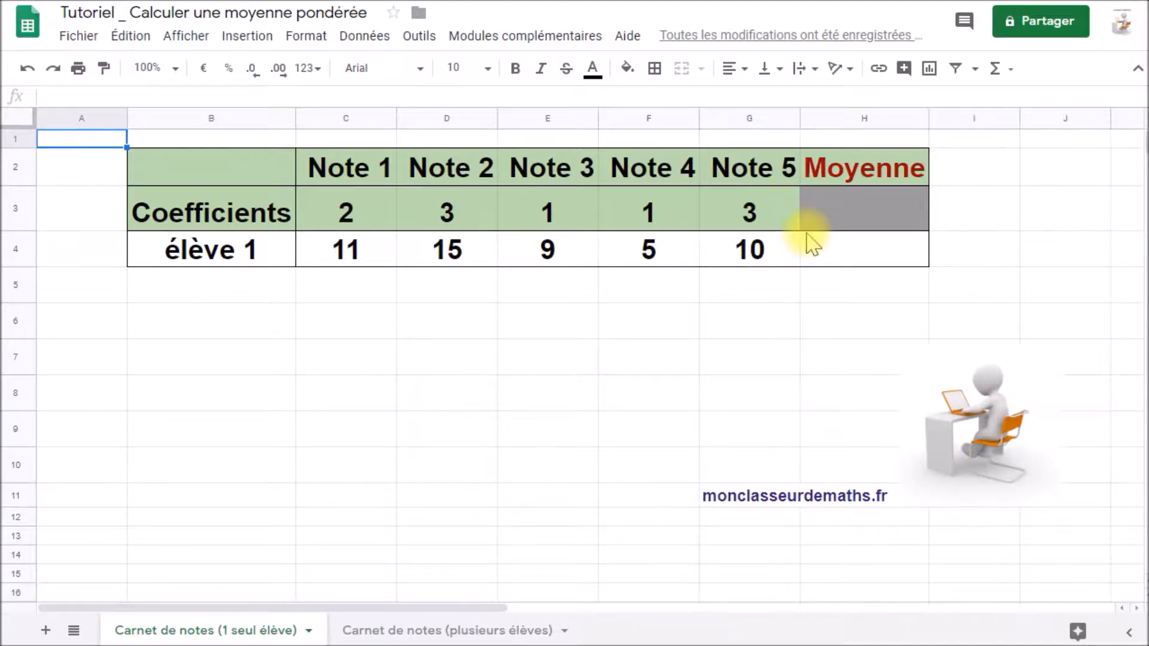
Step: Calculate each grade times its coefficient in row 5, entering =C3*C4 in C5 and filling it across to G5
click(353, 297)
text(=)
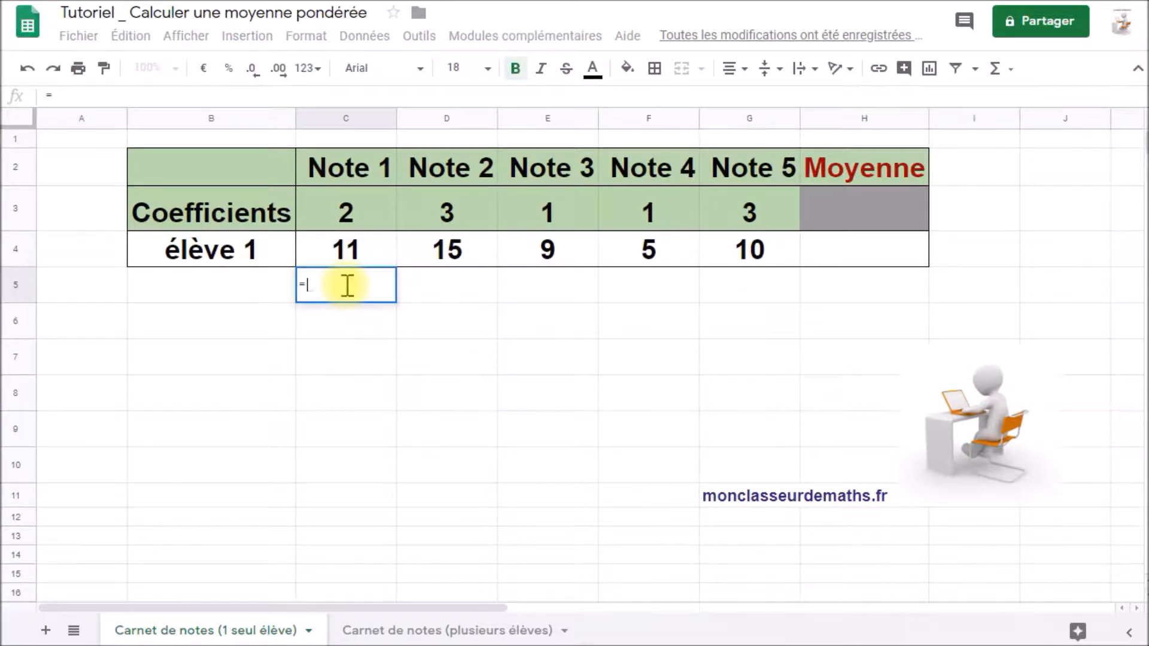
click(357, 228)
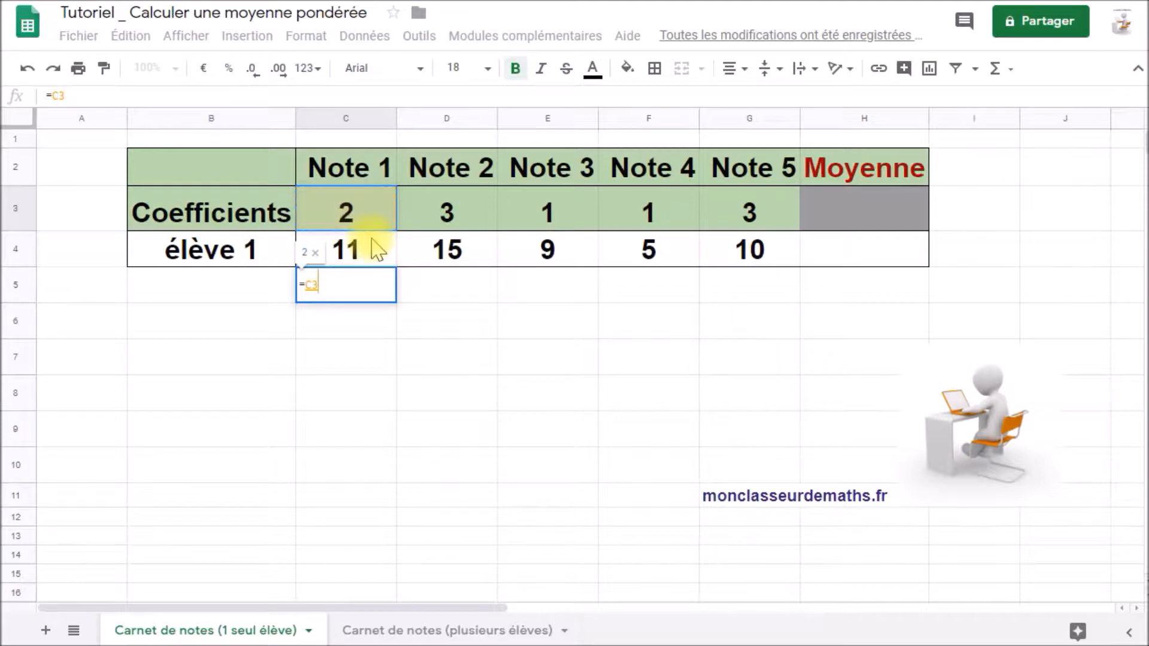
text(*)
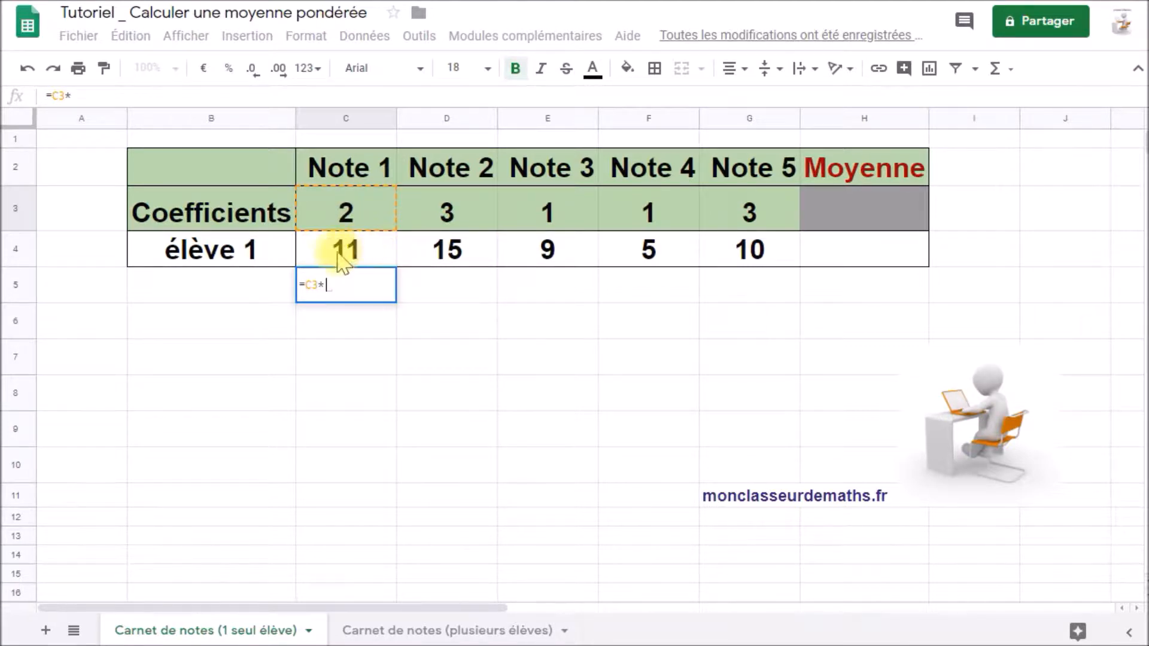
click(353, 259)
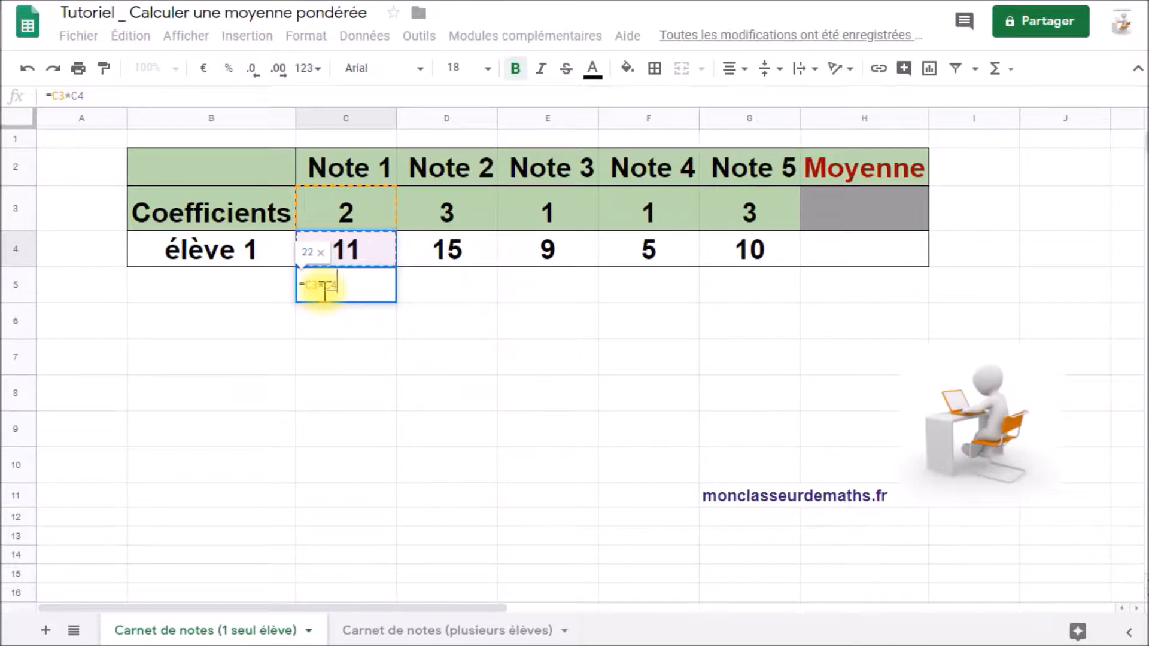
key(Return)
click(359, 286)
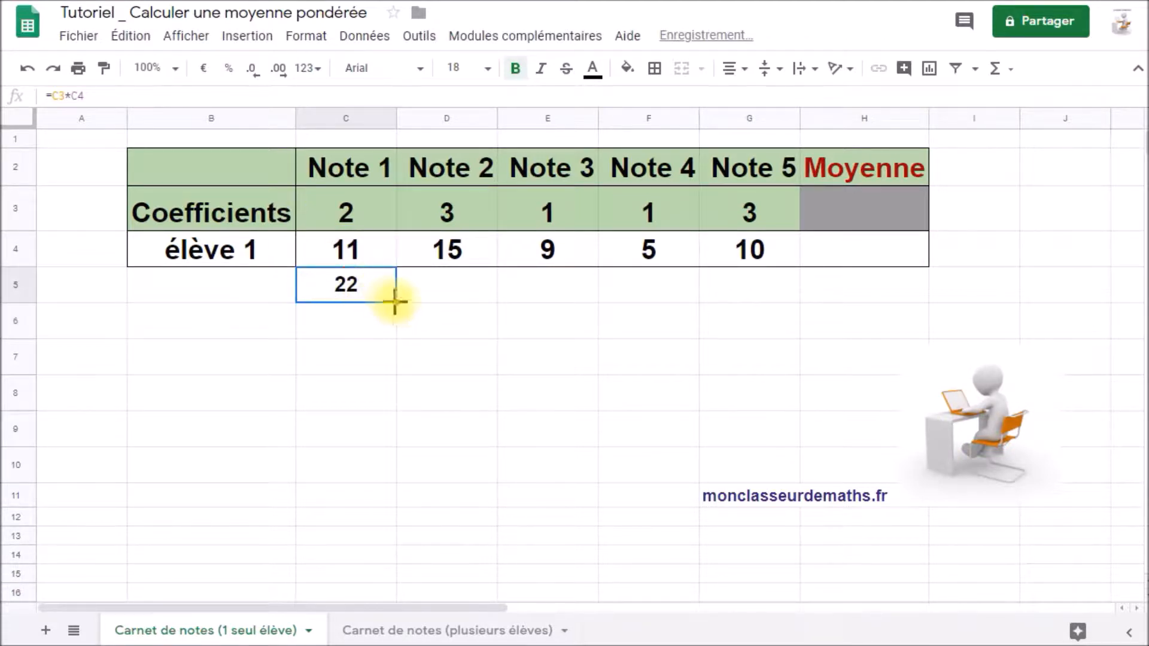
drag(395, 302, 724, 306)
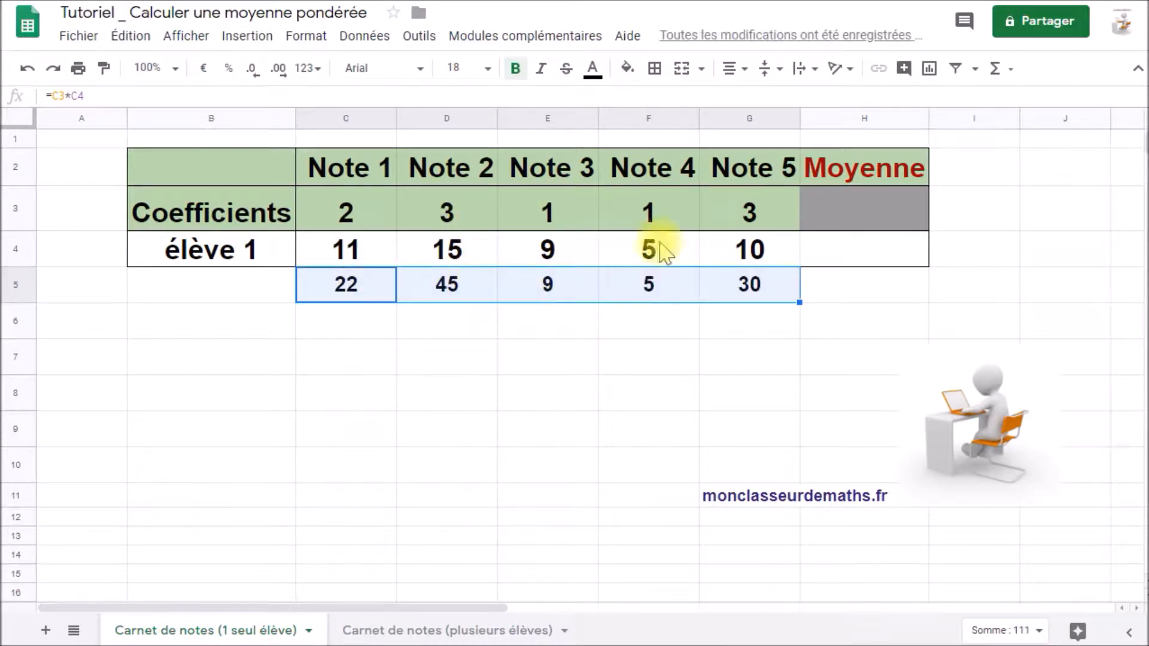
Step: Total the weighted grades in H5 with the formula =SOMME(C5:G5)
click(825, 296)
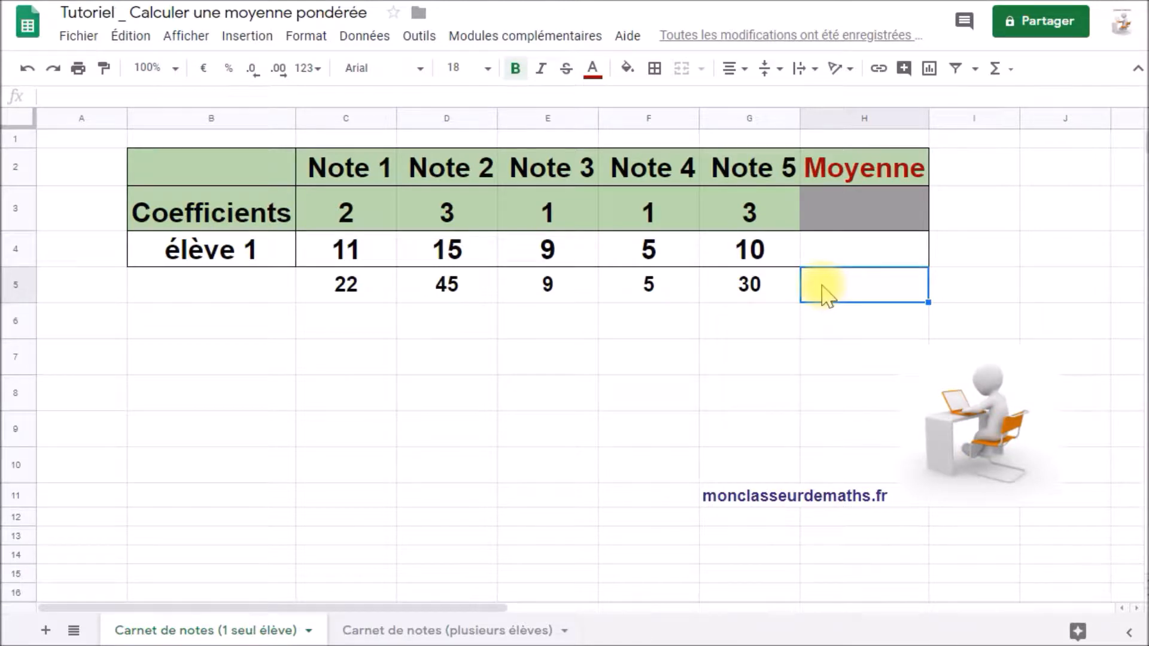
text(=)
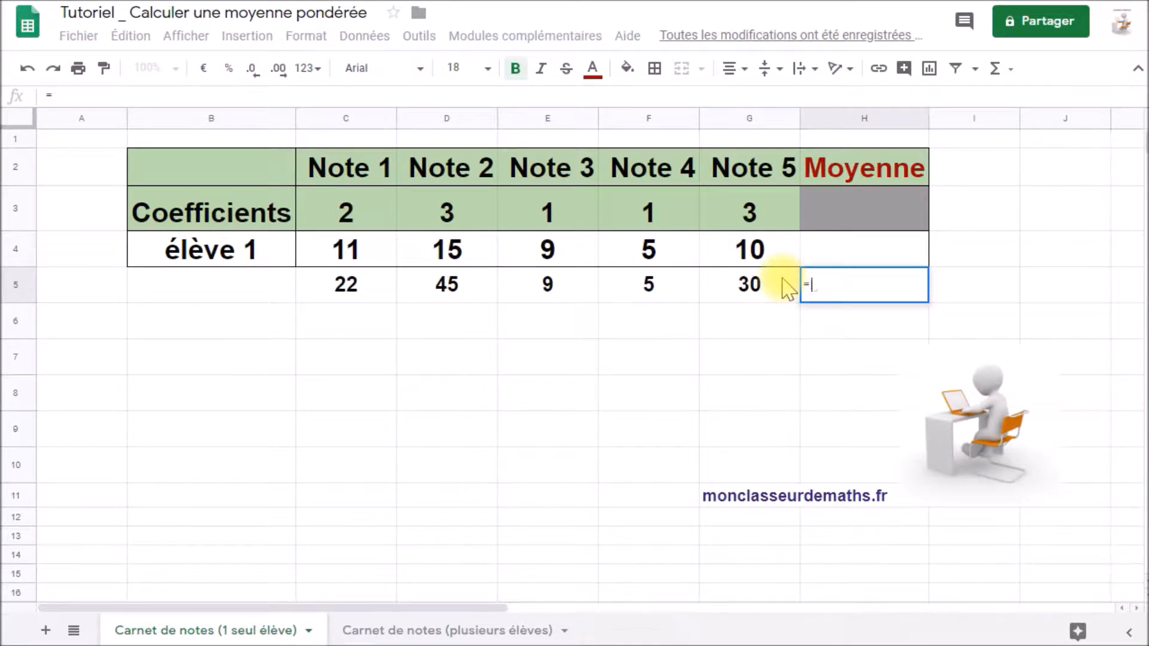
text(som)
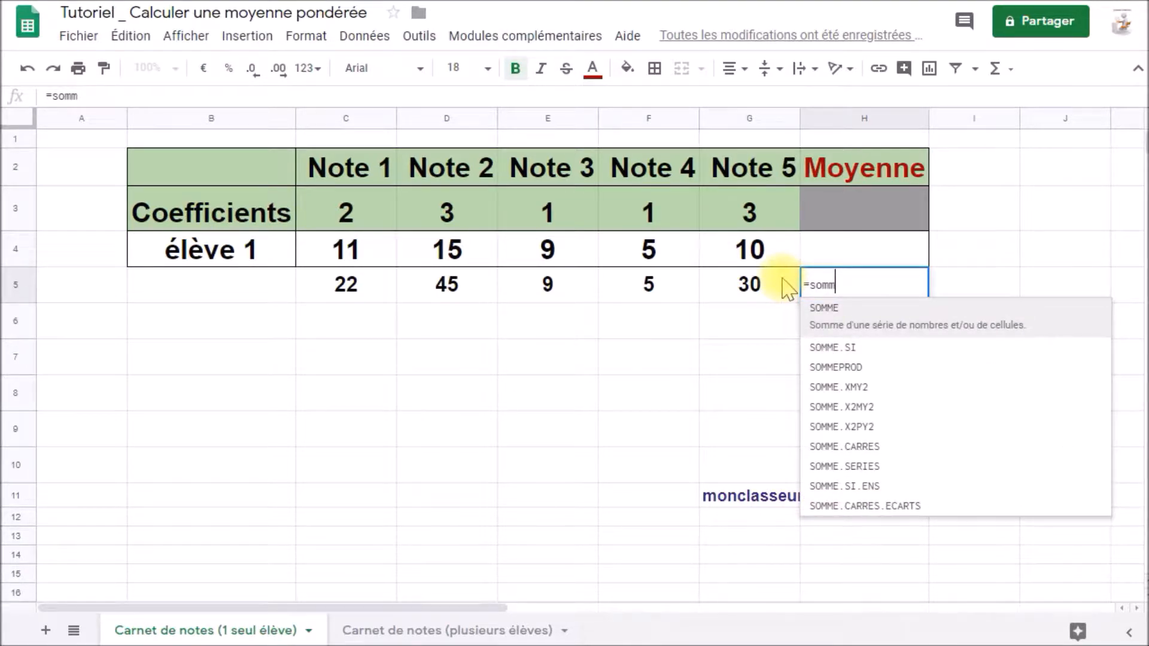
text(m)
click(817, 310)
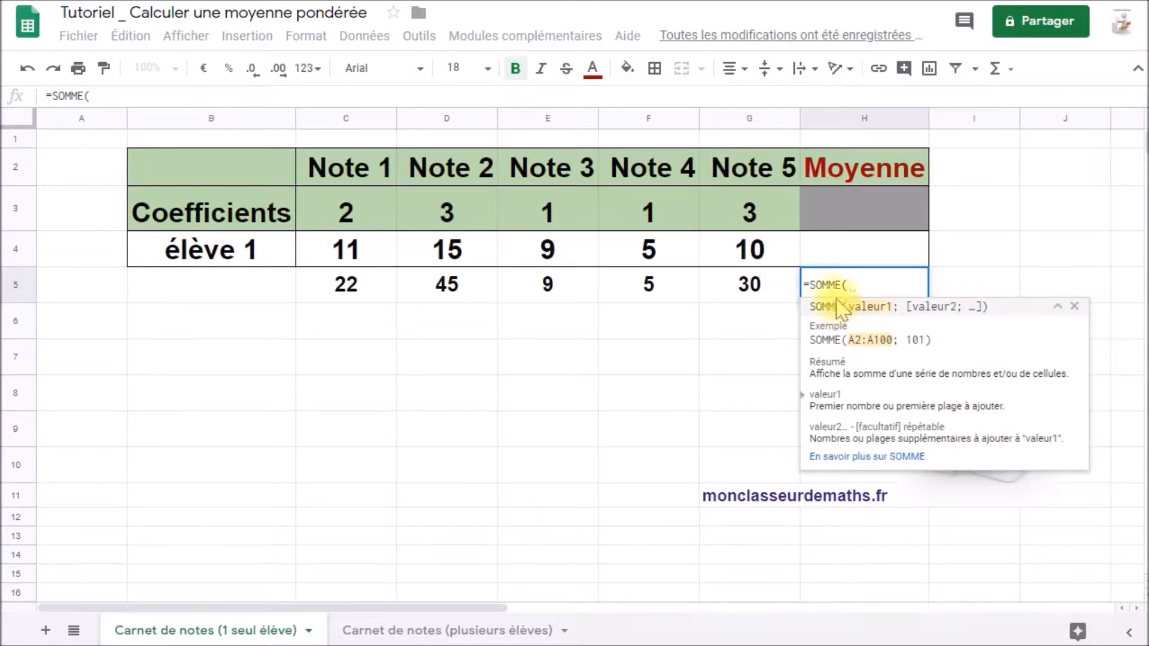
drag(346, 284, 730, 287)
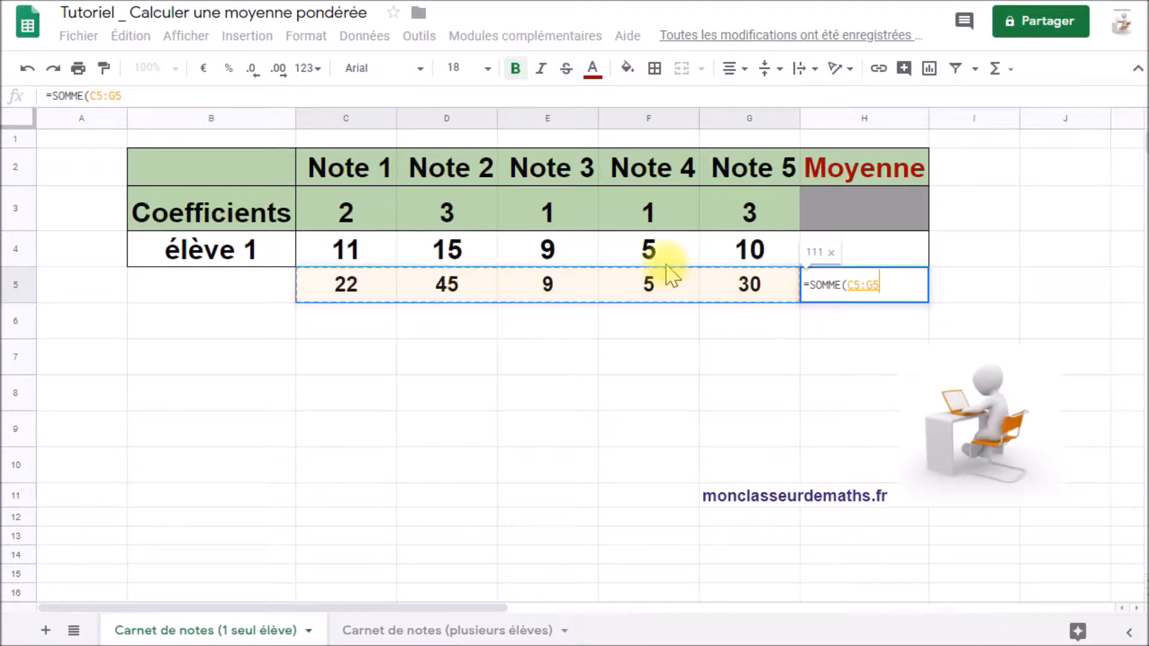
key(Return)
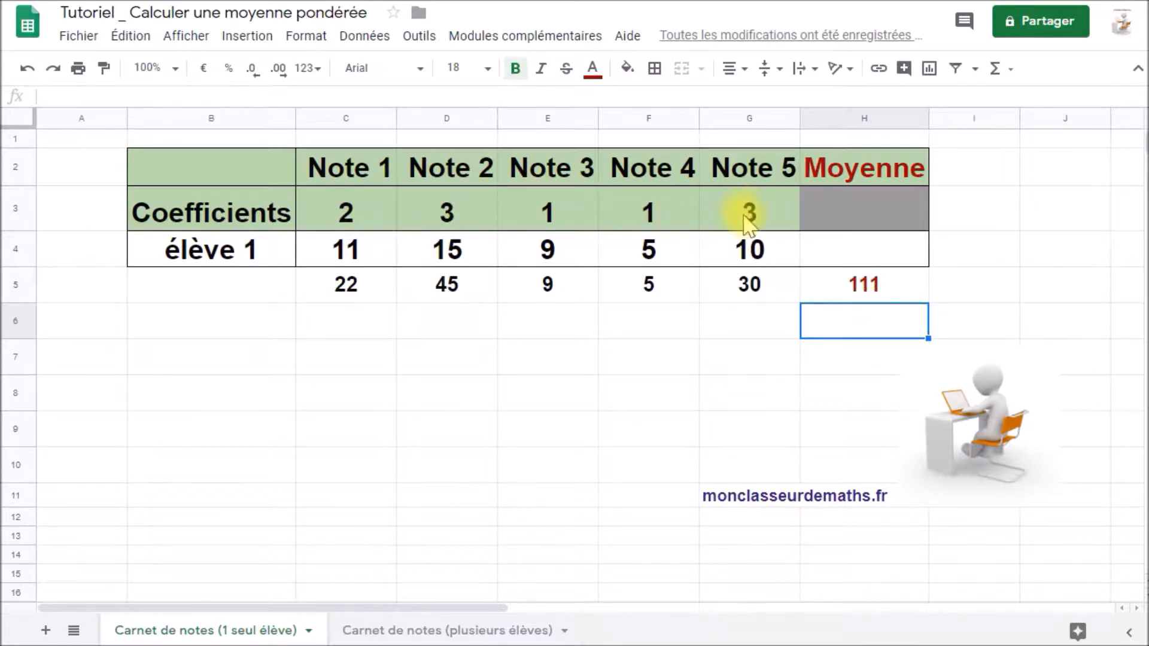
Step: Total the coefficients in I3 with the formula =SOMME(C3:G3)
click(965, 210)
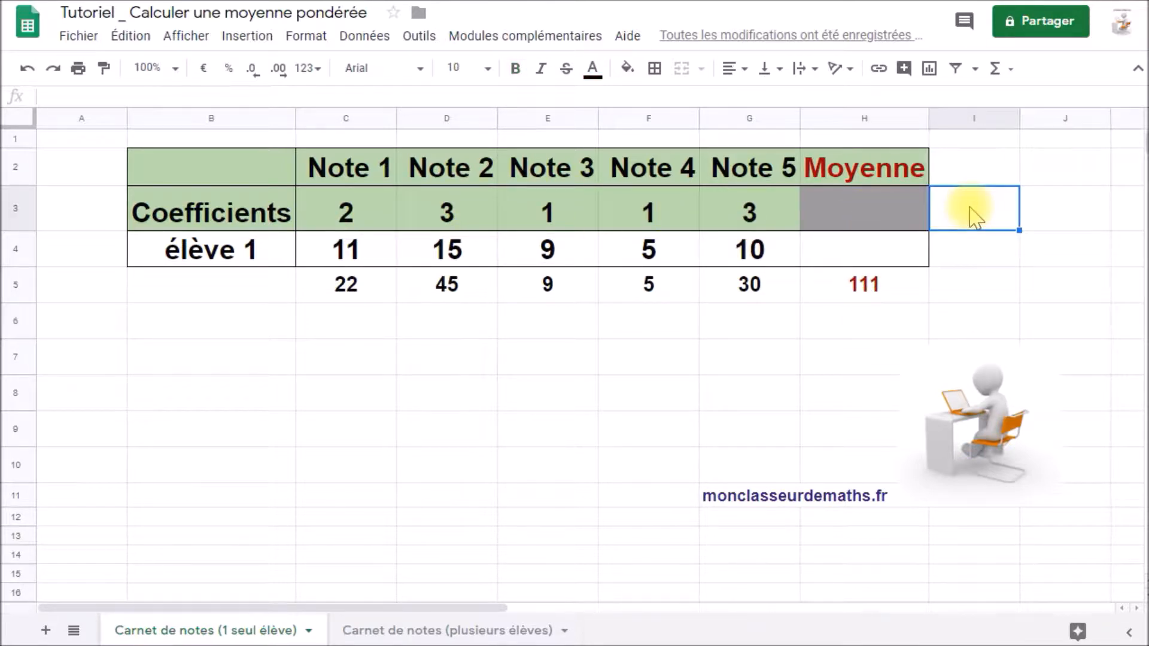
text(=)
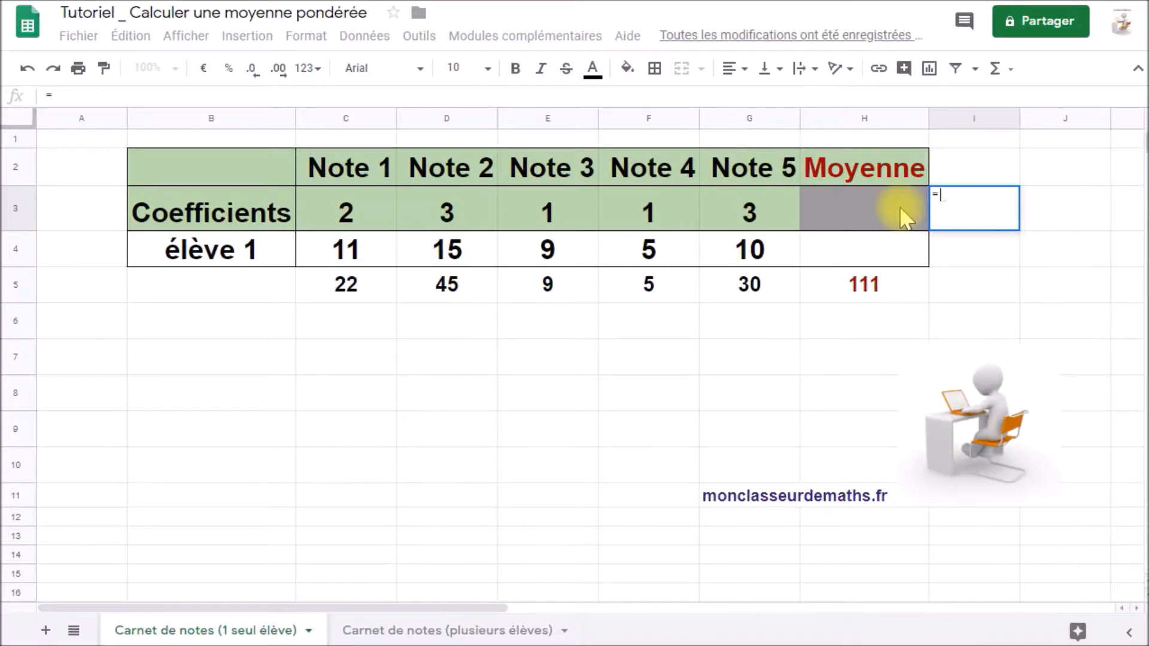
text(somme)
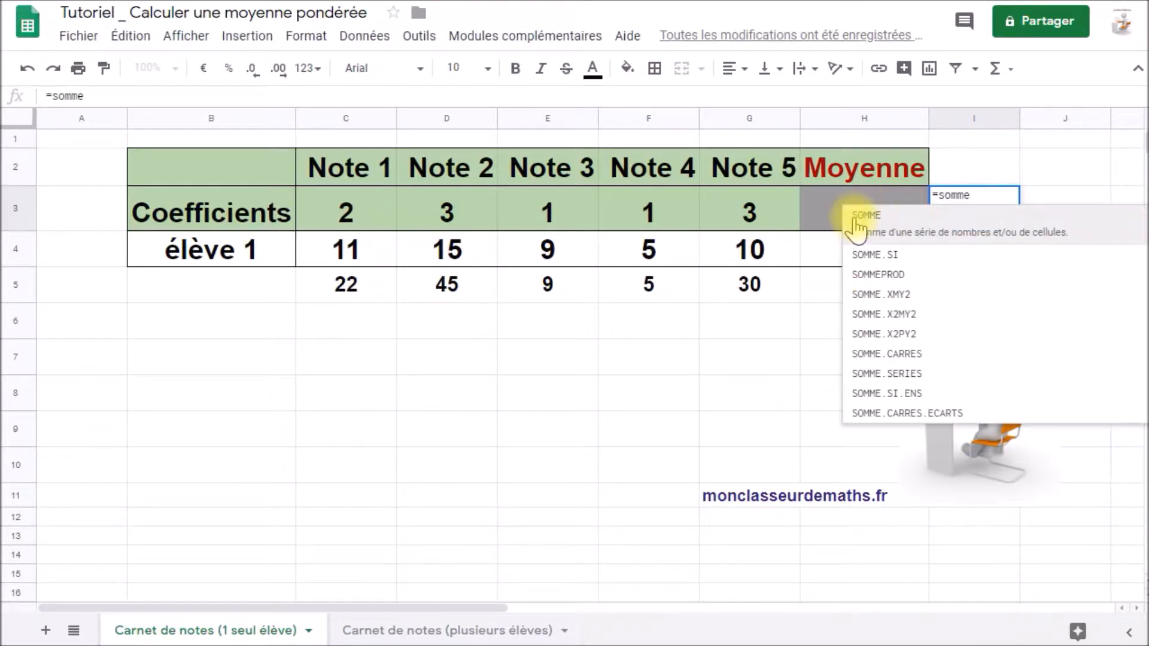
click(880, 217)
click(340, 215)
drag(340, 216, 742, 224)
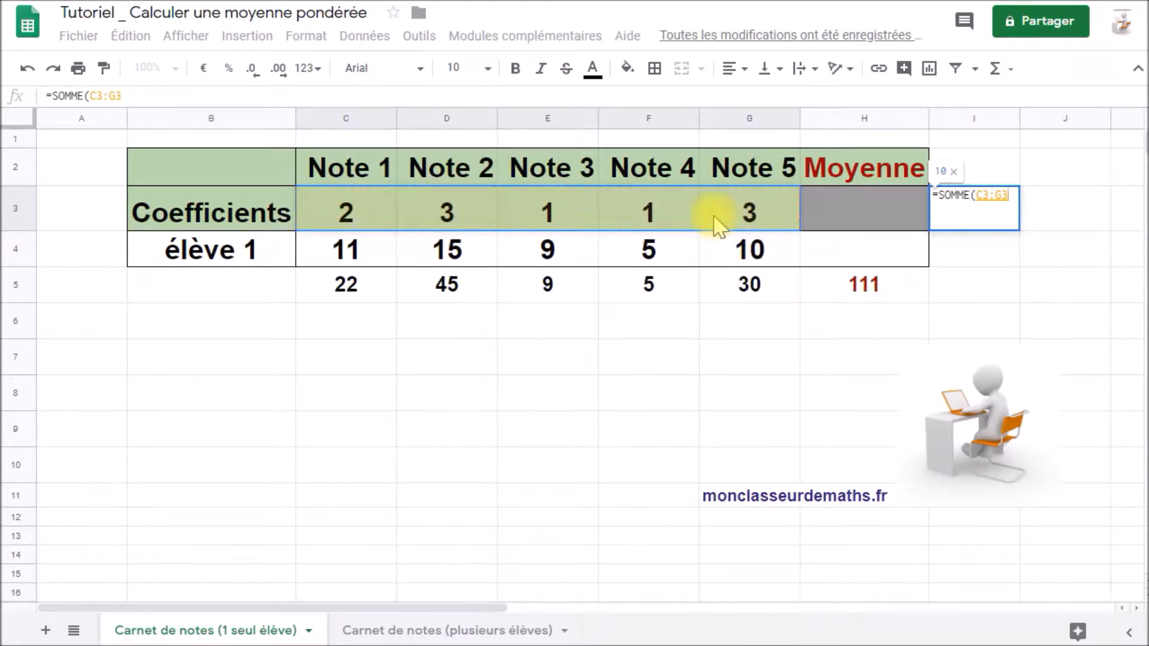
key(Return)
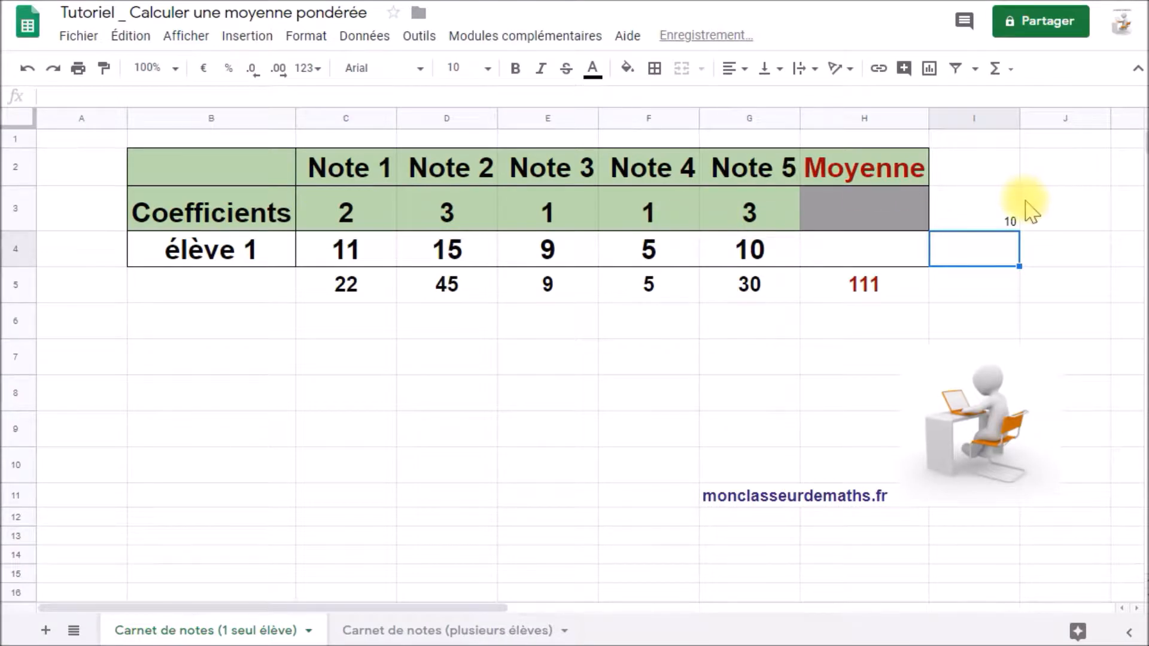
Step: Calculate the weighted average in H4, under Moyenne, with the formula =H5/I3
click(836, 246)
text(=)
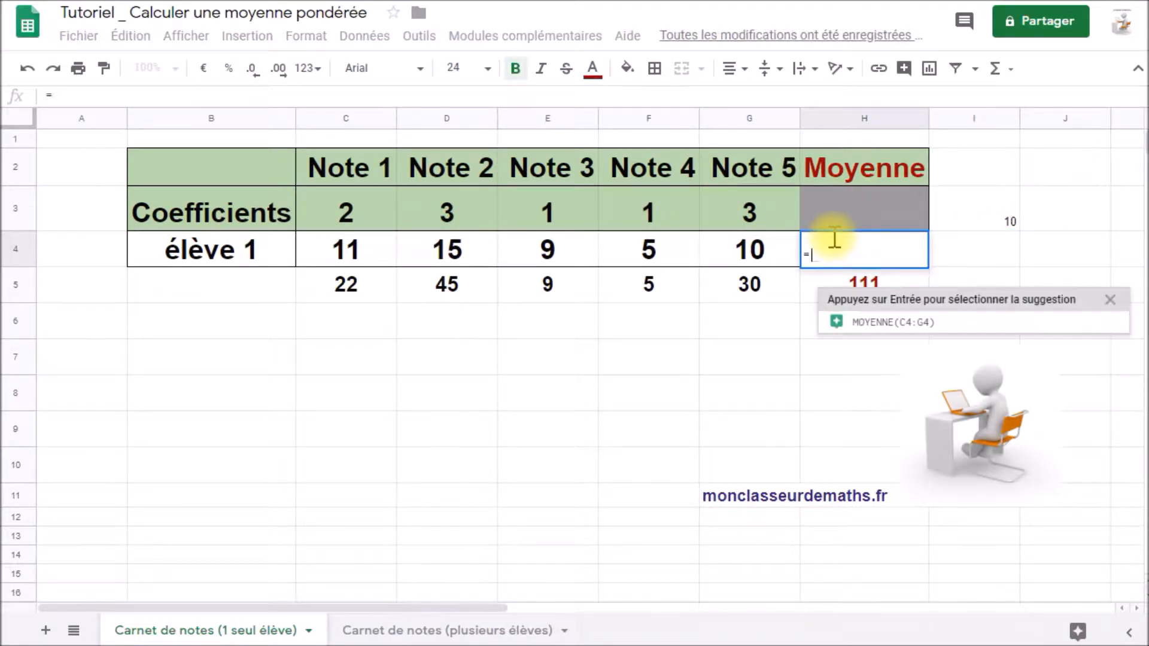
click(869, 285)
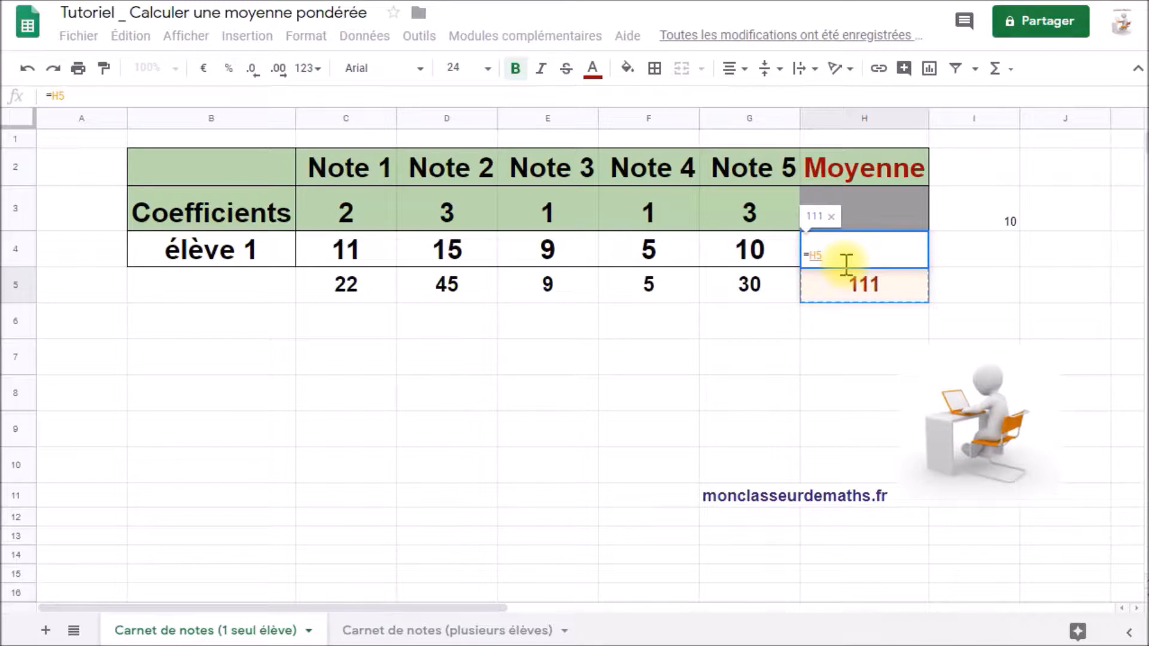
text(/)
click(1006, 229)
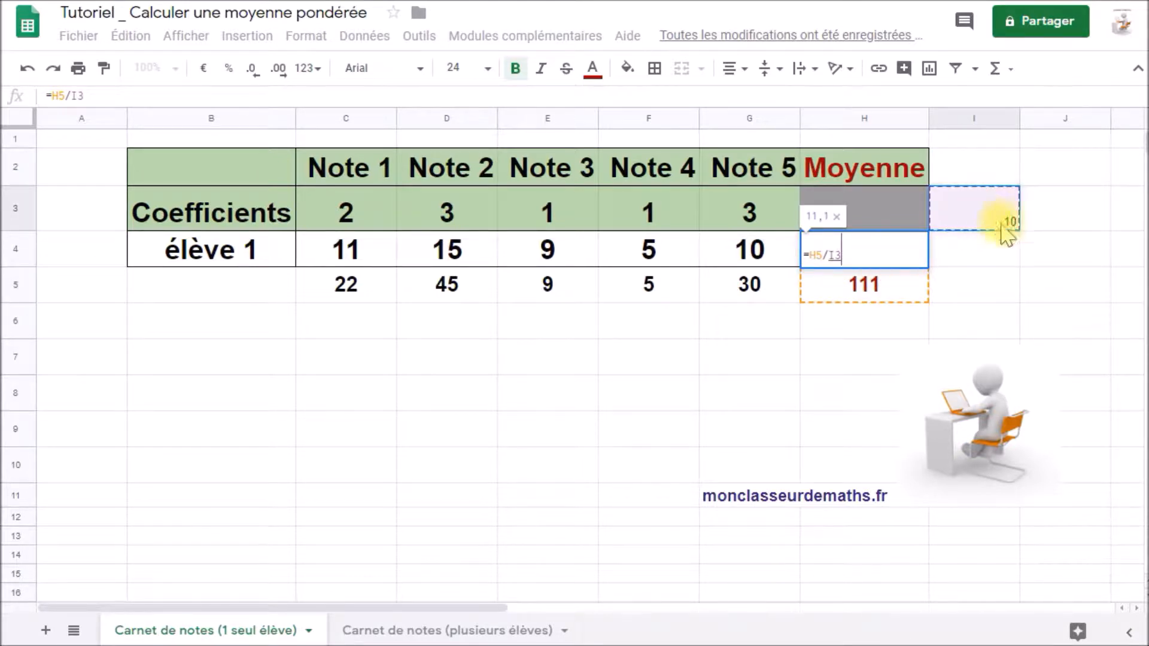
key(Return)
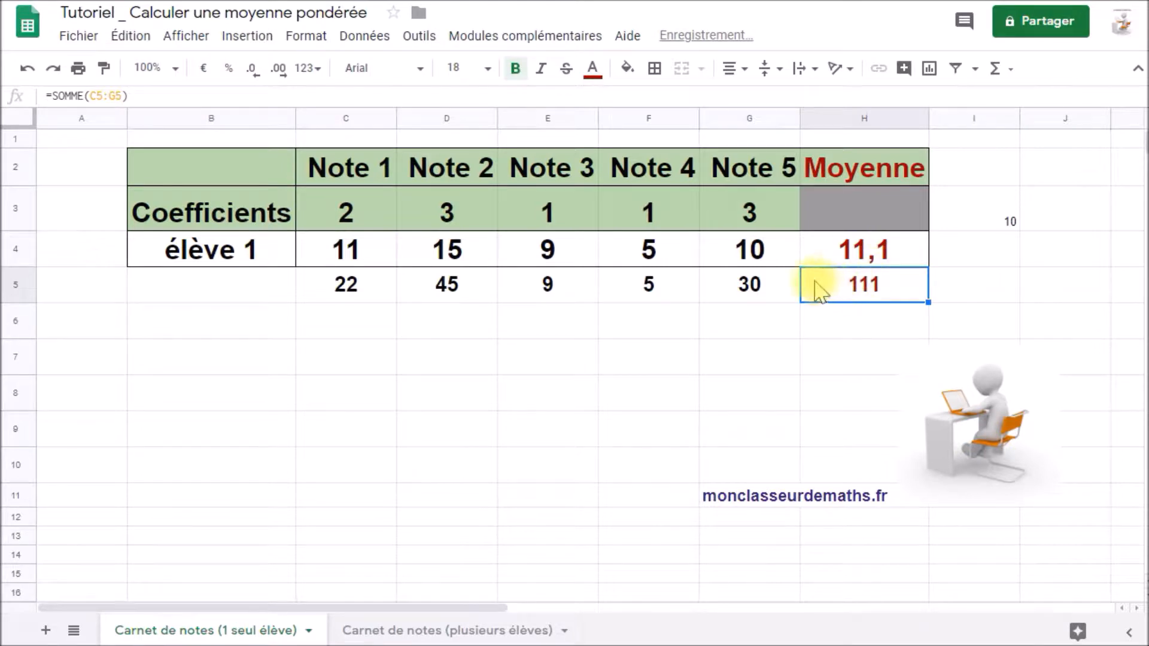
Step: Test the average by setting the Note 3 coefficient to 3, and undo that change
click(559, 214)
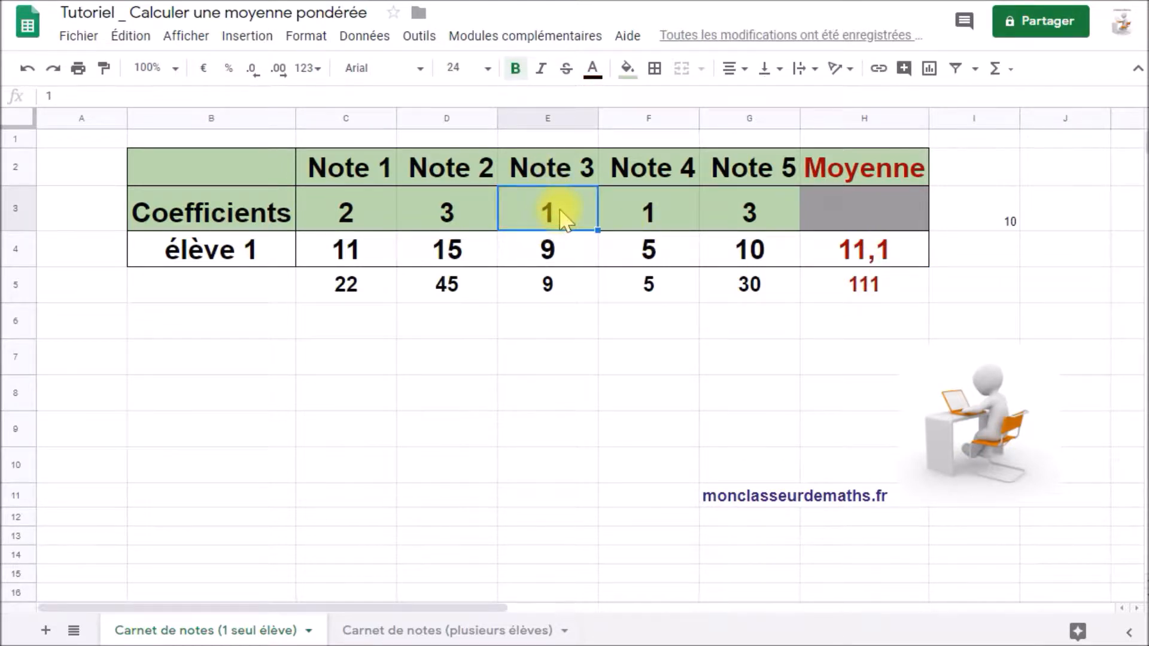
text(3)
key(Return)
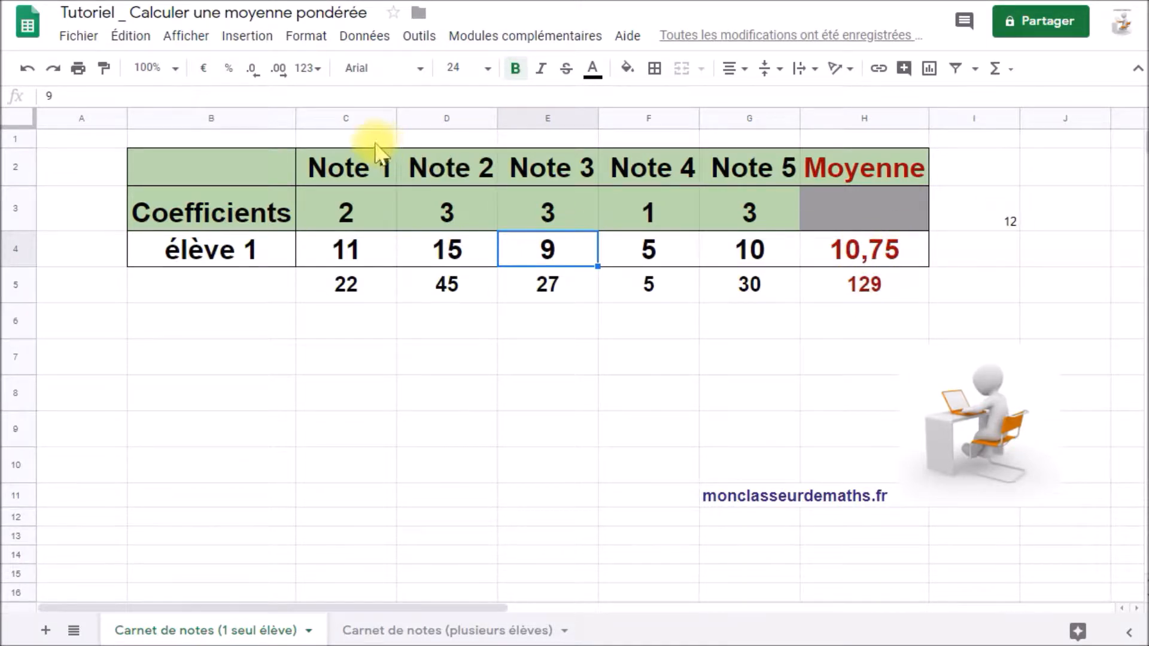
click(20, 68)
Step: Clear the intermediate calculations in C5:H5 and I3, along with the average formula in H4
drag(359, 293, 838, 297)
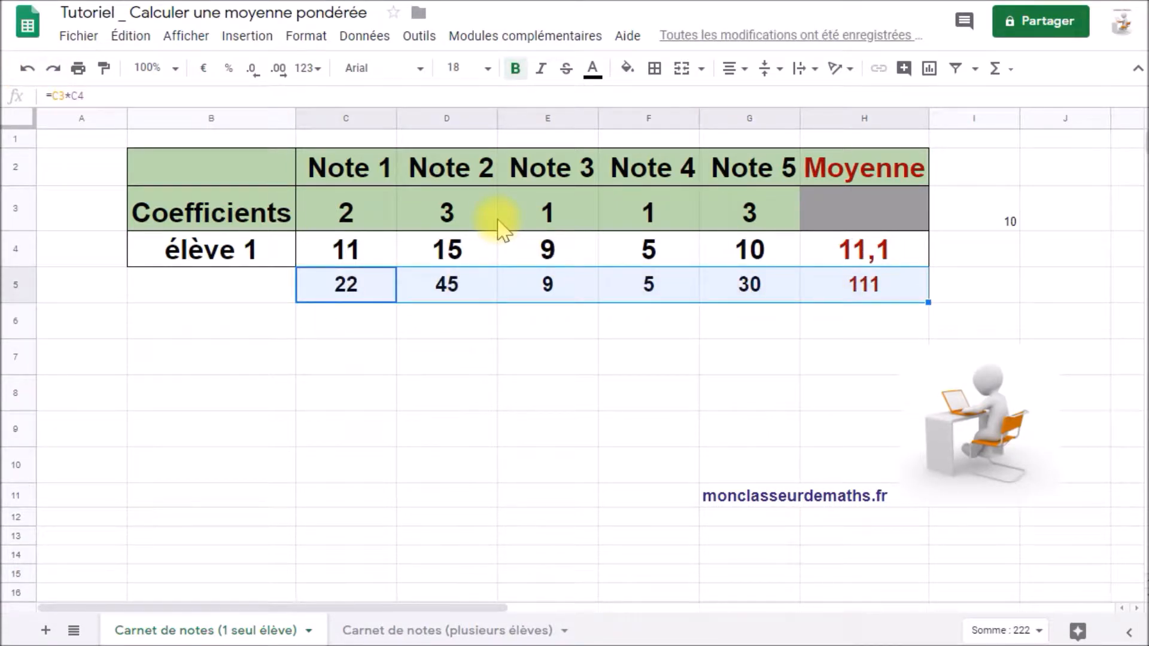
key(Delete)
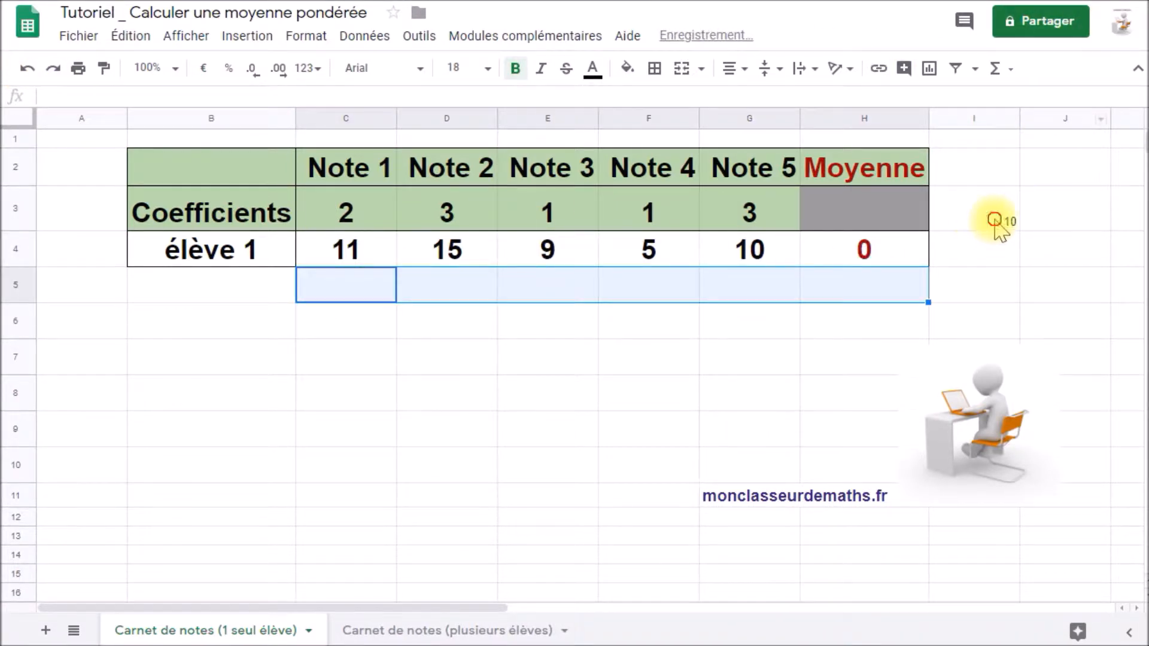
click(995, 222)
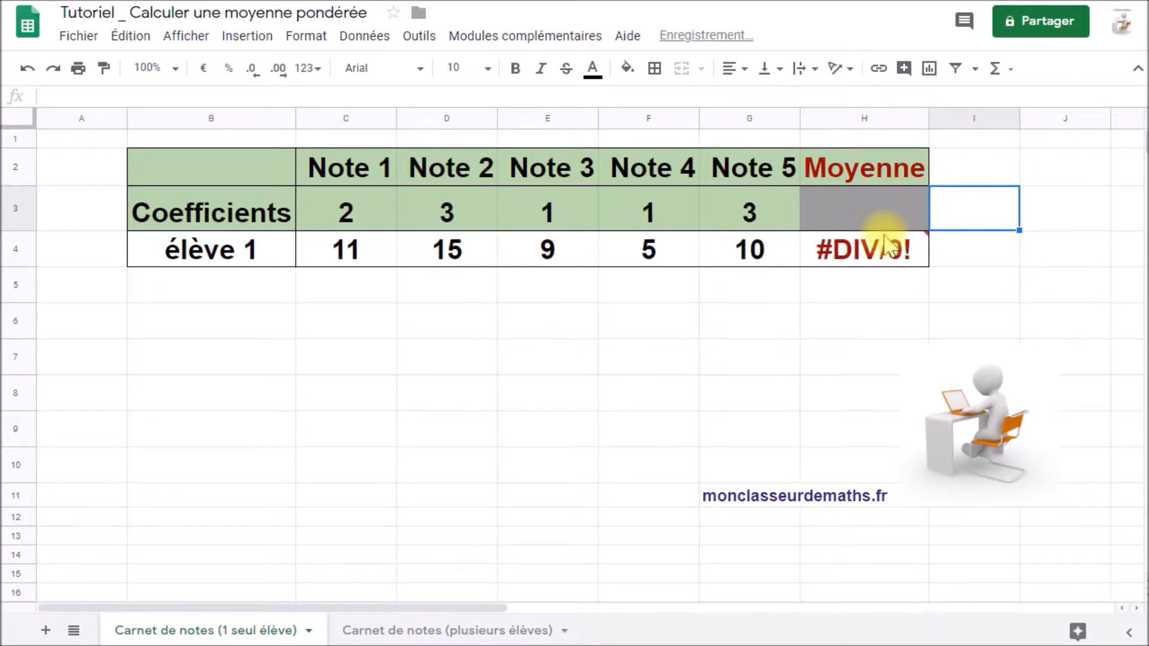
click(865, 242)
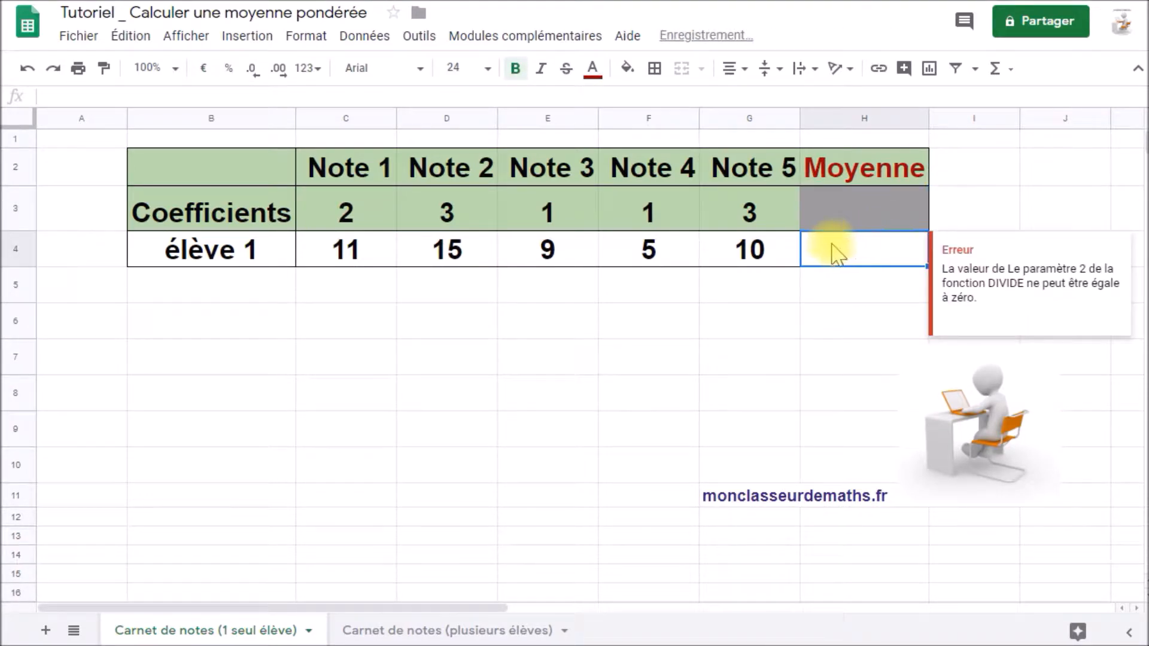
click(755, 287)
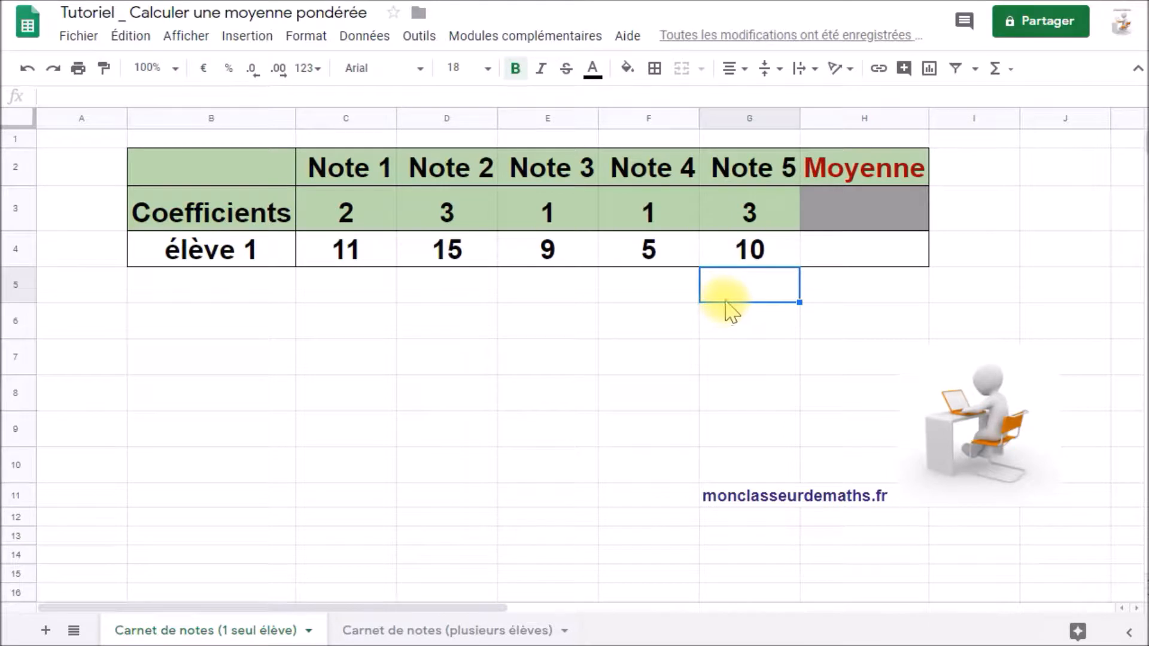
click(860, 299)
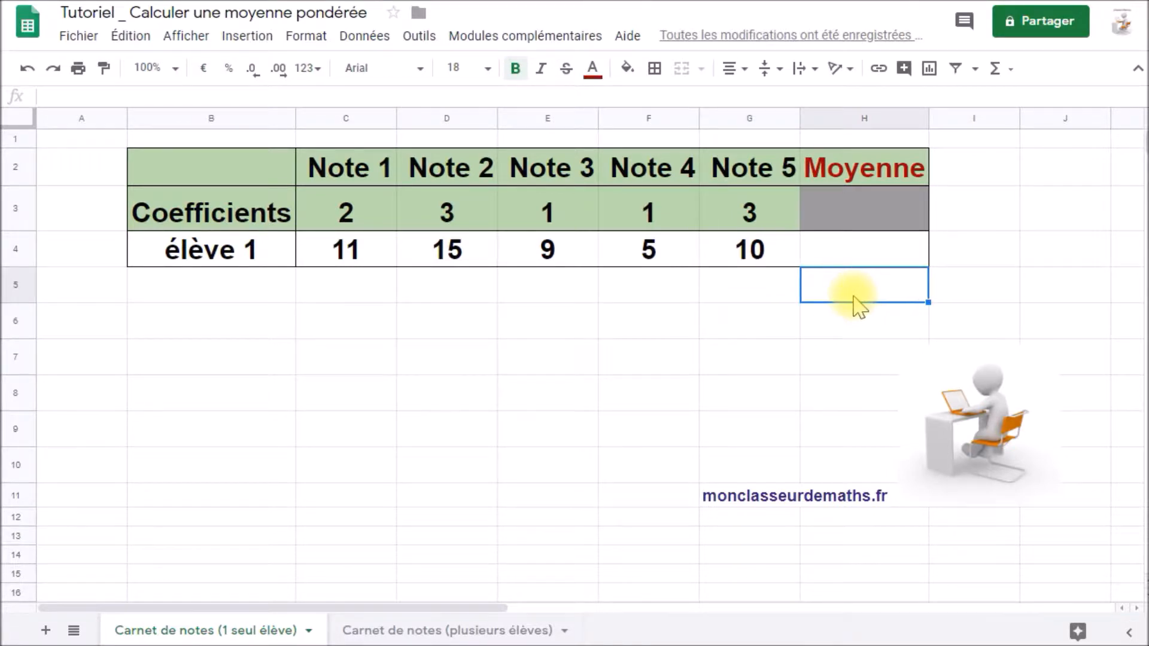
text(somm)
key(BackSpace)
key(BackSpace)
key(BackSpace)
key(BackSpace)
Step: Calculate the sum of the products of coefficients and grades in H5 with the formula =SOMMEPROD(C3:G3;C4:G4)
text(=)
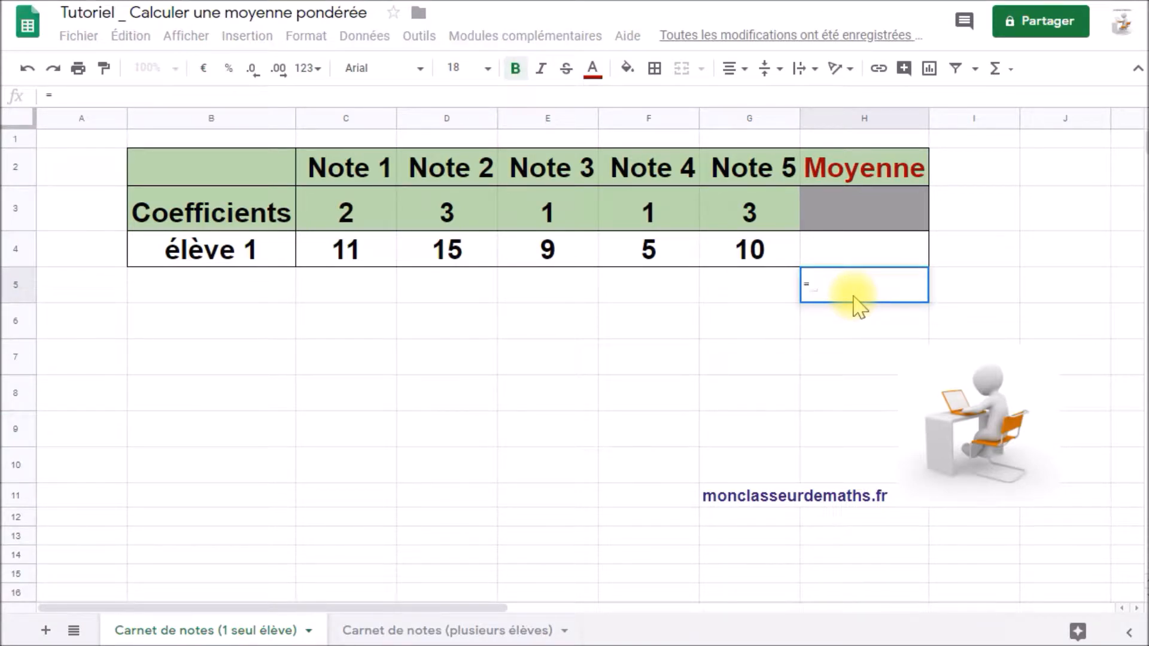
text(somm)
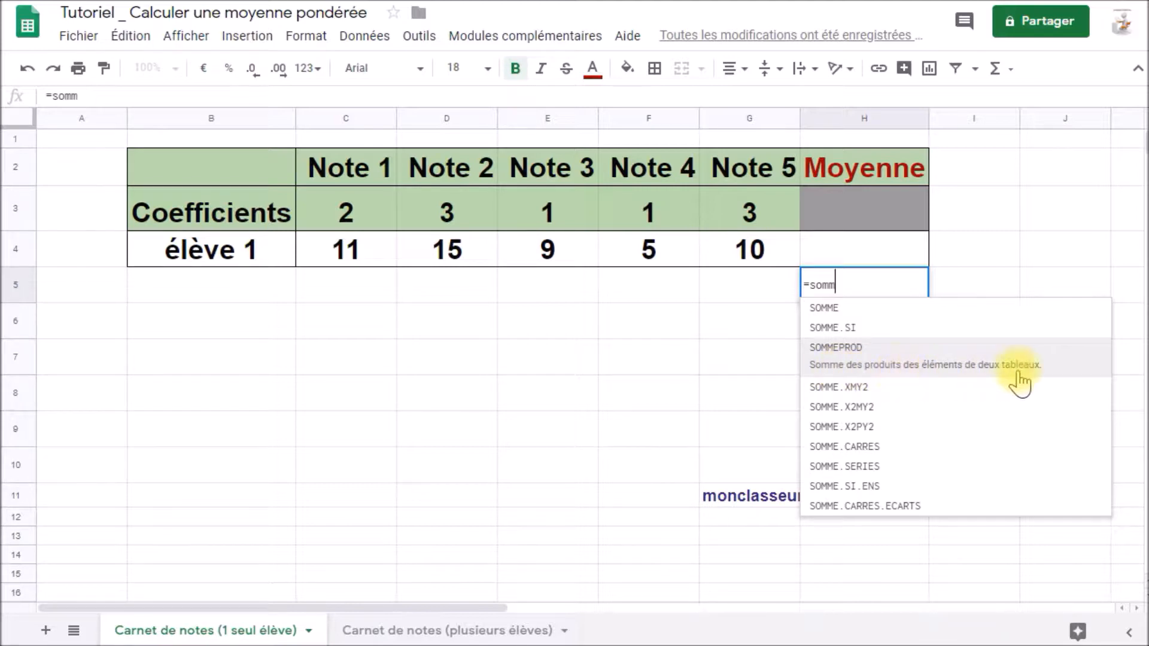
click(855, 362)
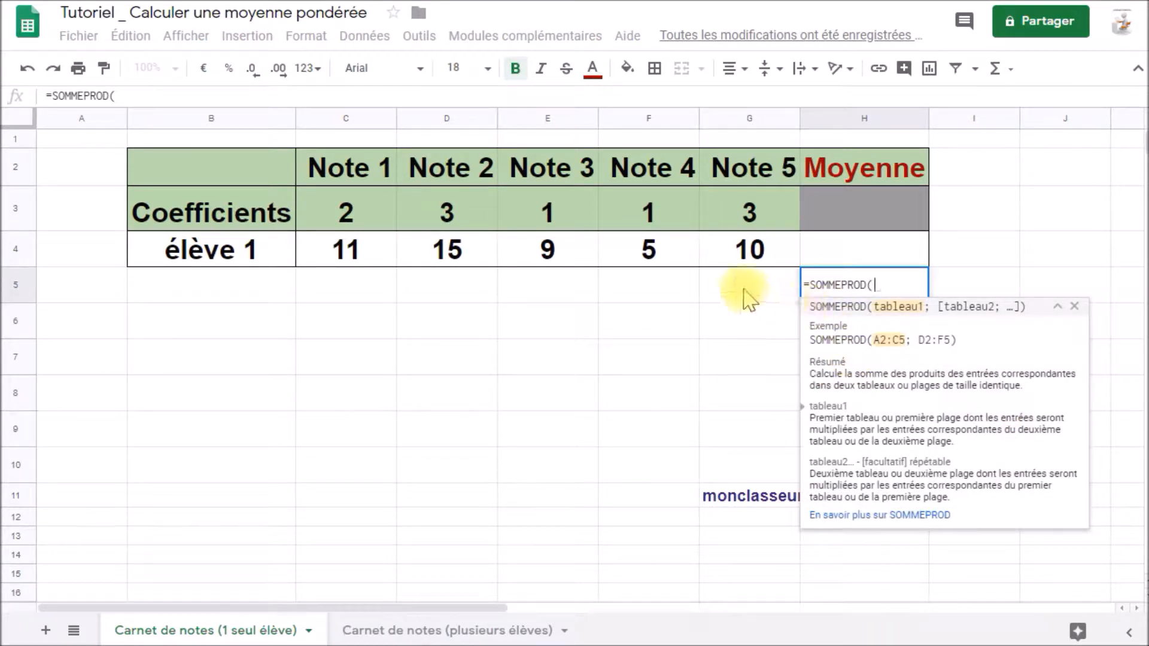
click(347, 216)
drag(347, 215, 733, 220)
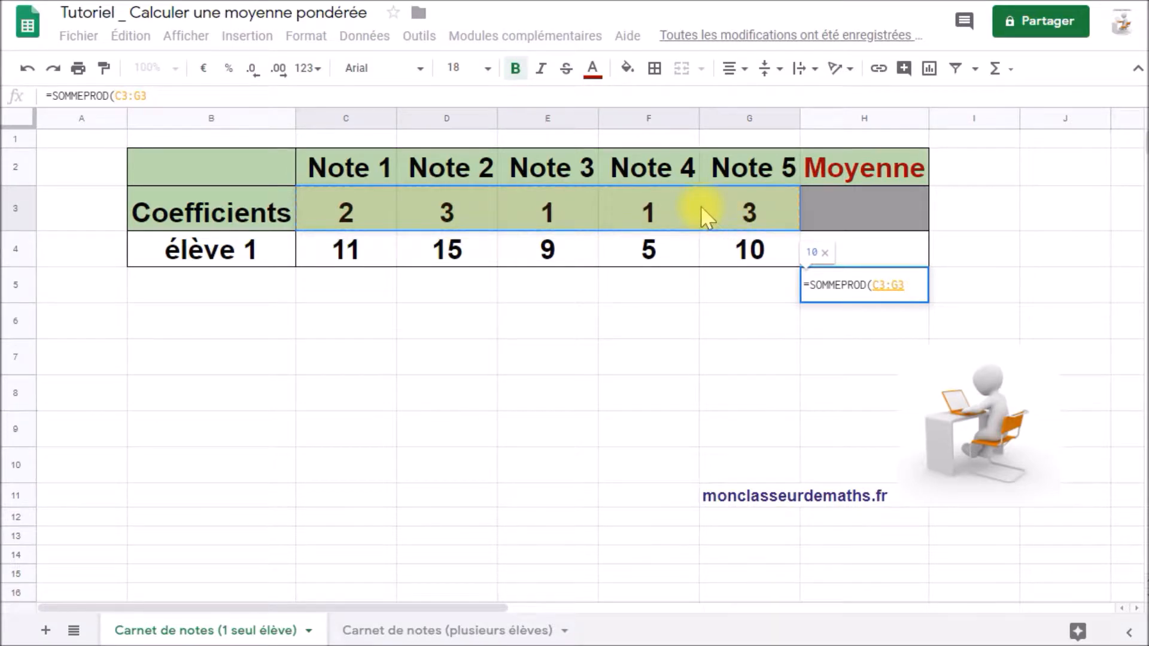
text(;)
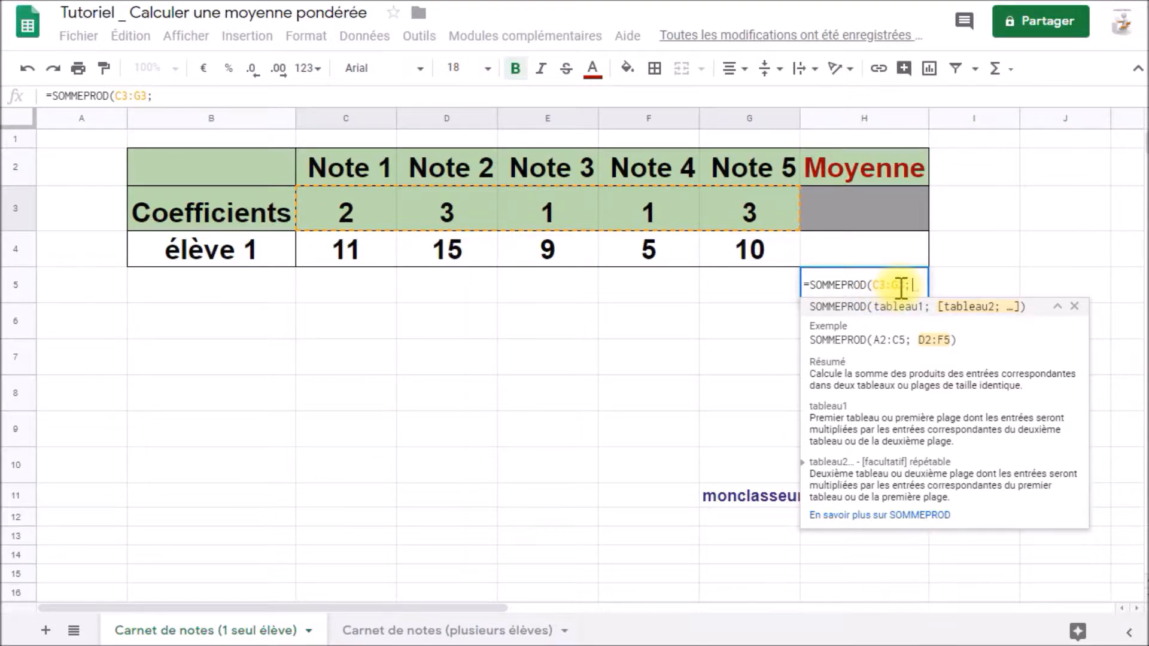
drag(359, 256, 724, 263)
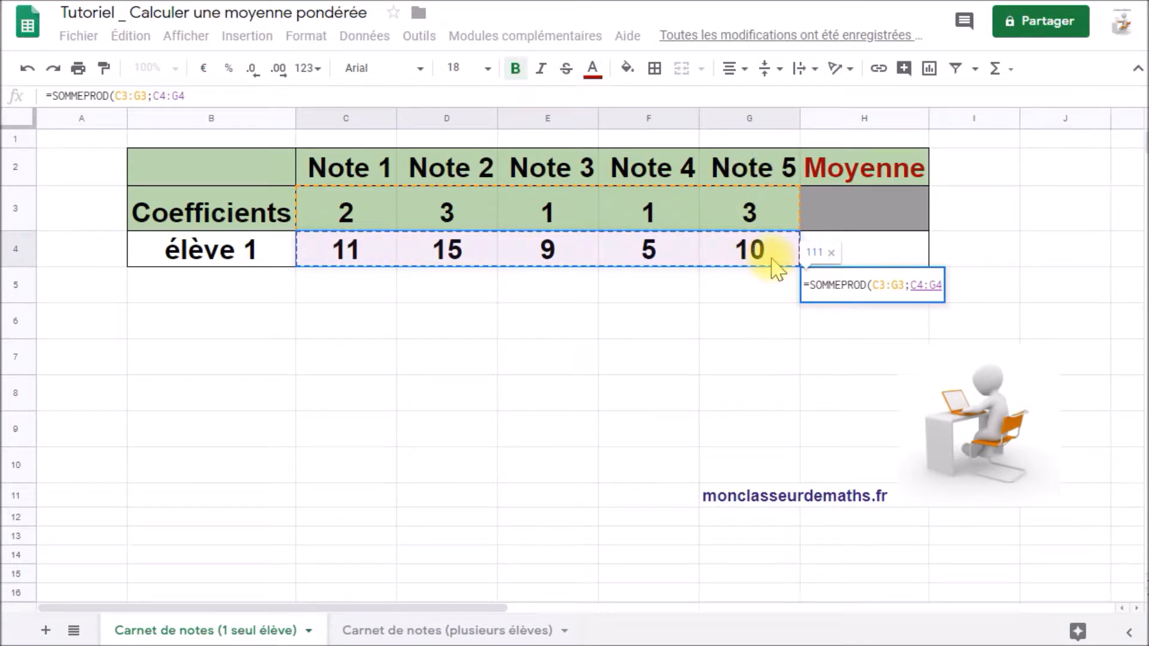
key(Return)
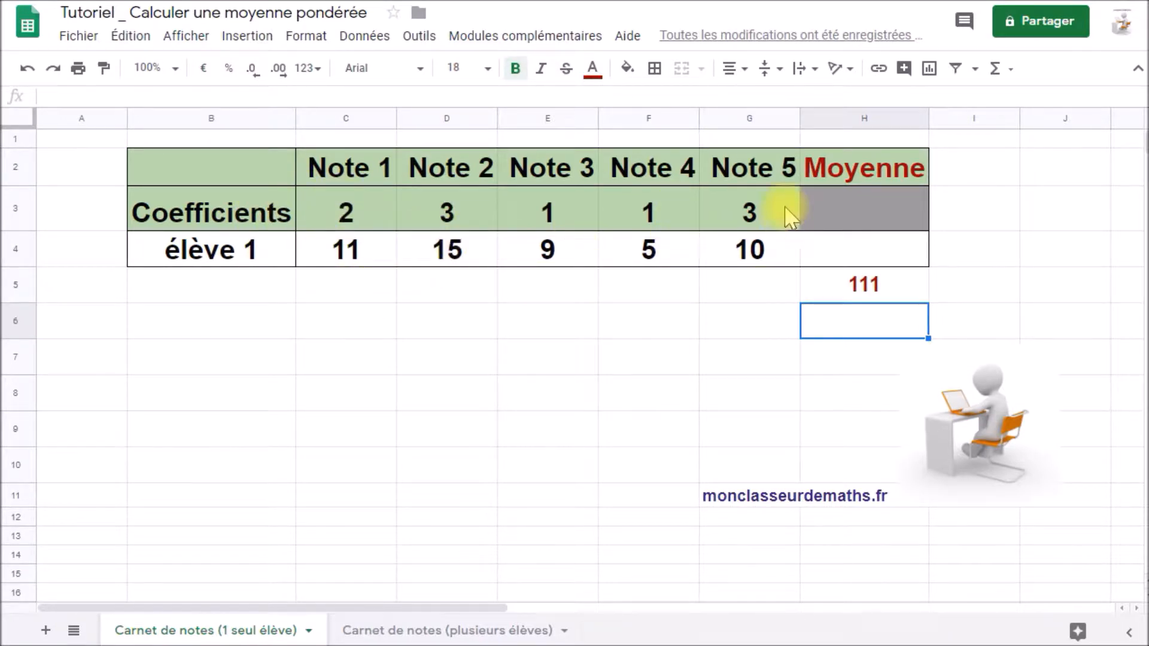
click(831, 293)
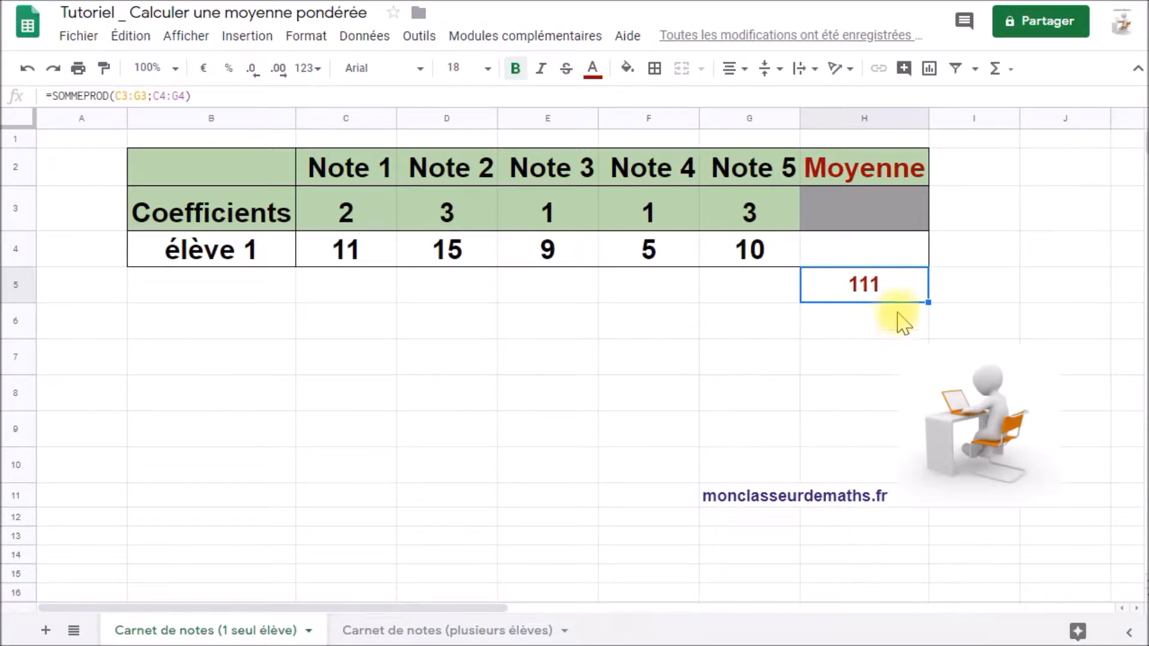
Step: Calculate the weighted average in H4, under Moyenne, with the formula =H5/SOMME(C3:G3)
click(975, 222)
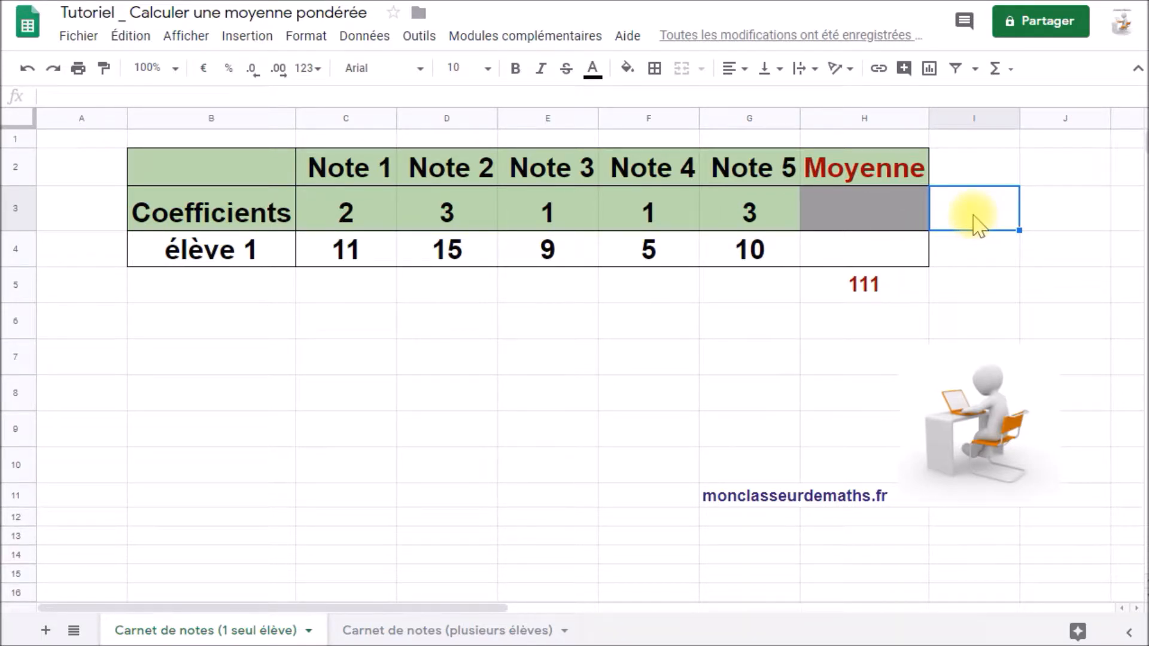
click(879, 256)
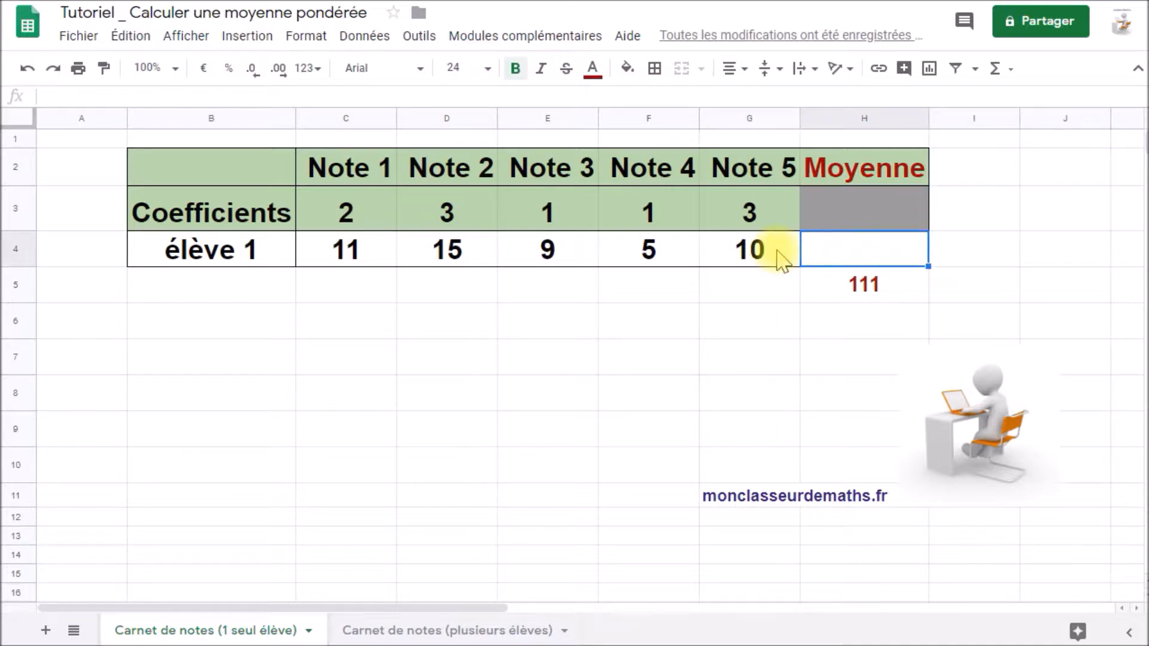
text(=)
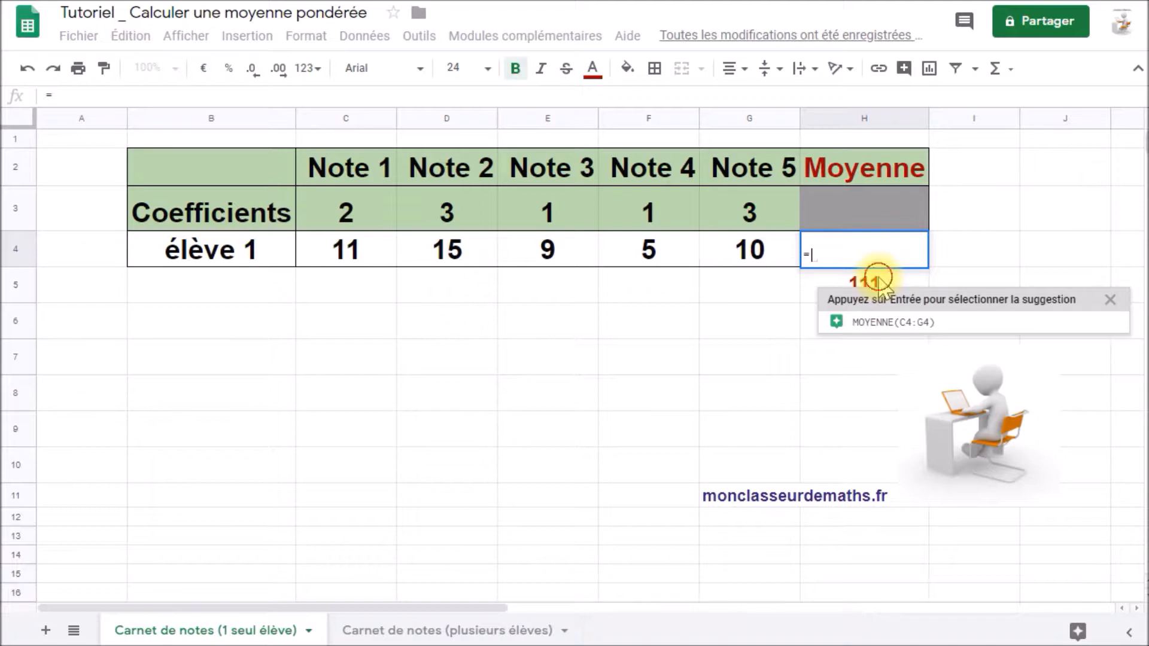
click(862, 286)
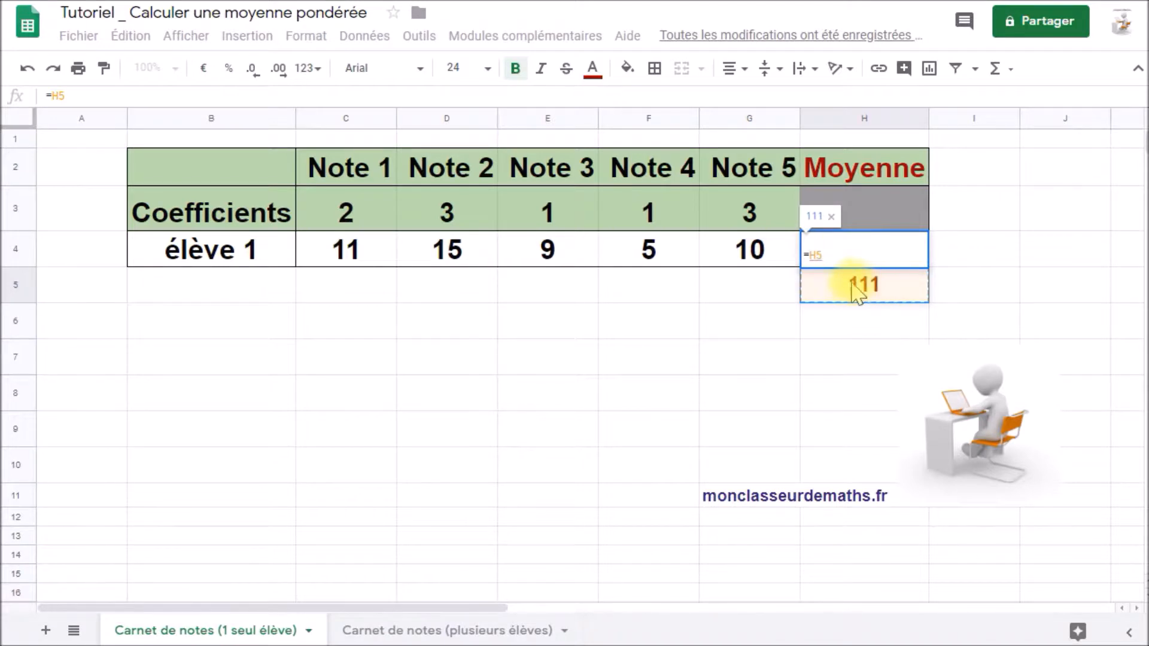
text(/)
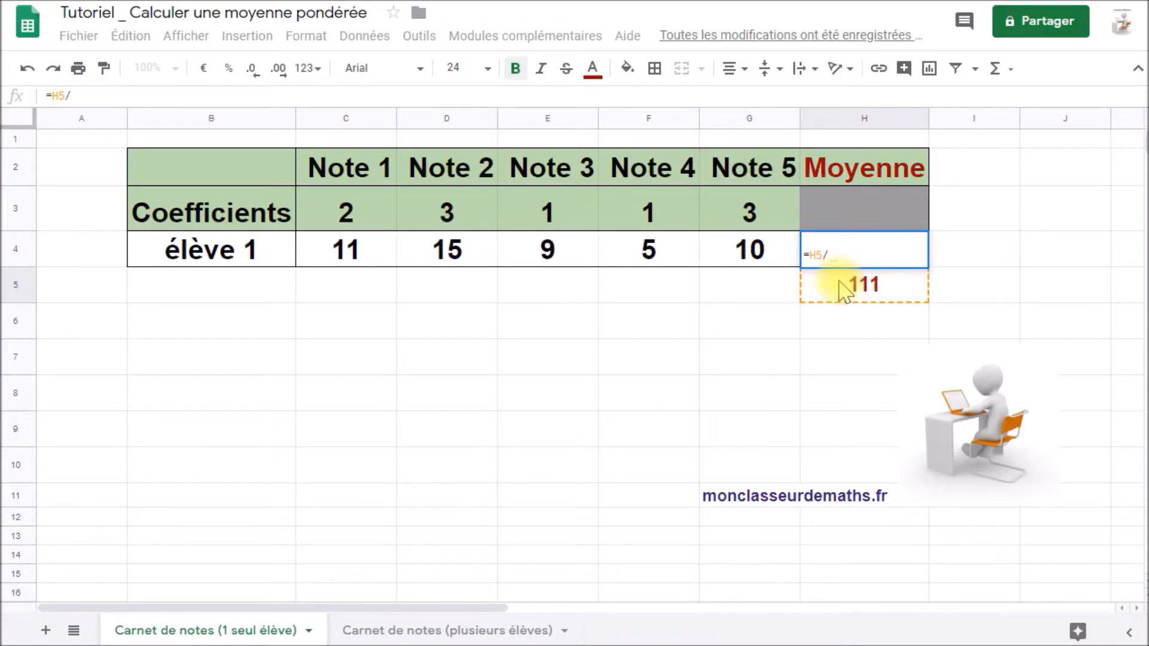
text(somme)
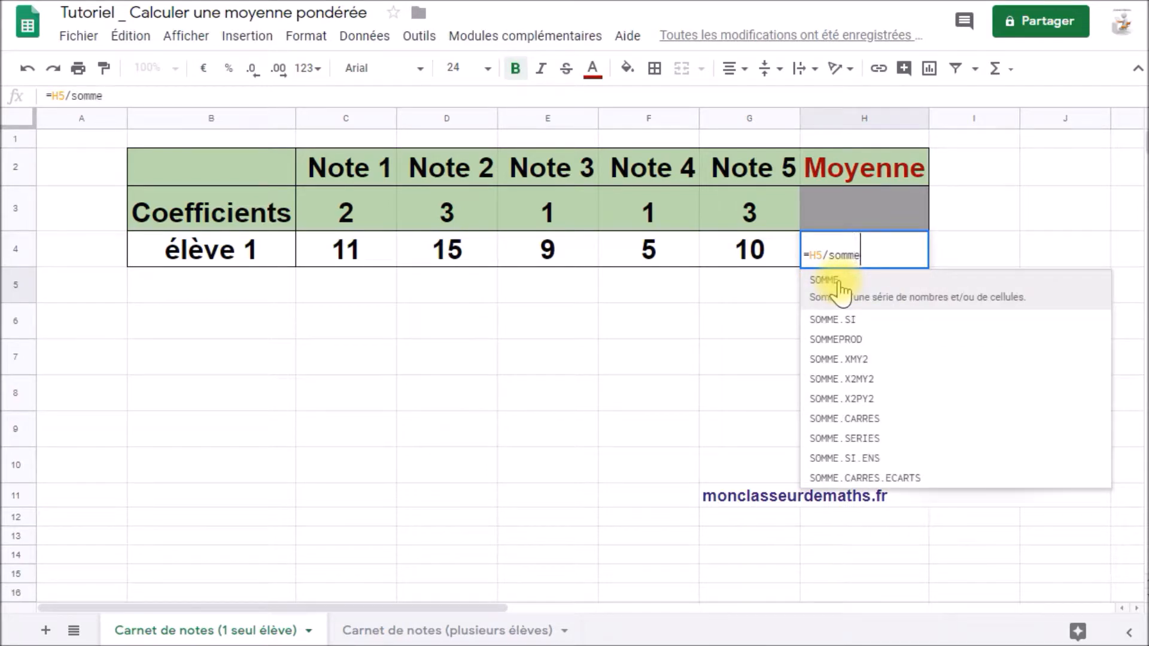
text(()
drag(359, 221, 739, 227)
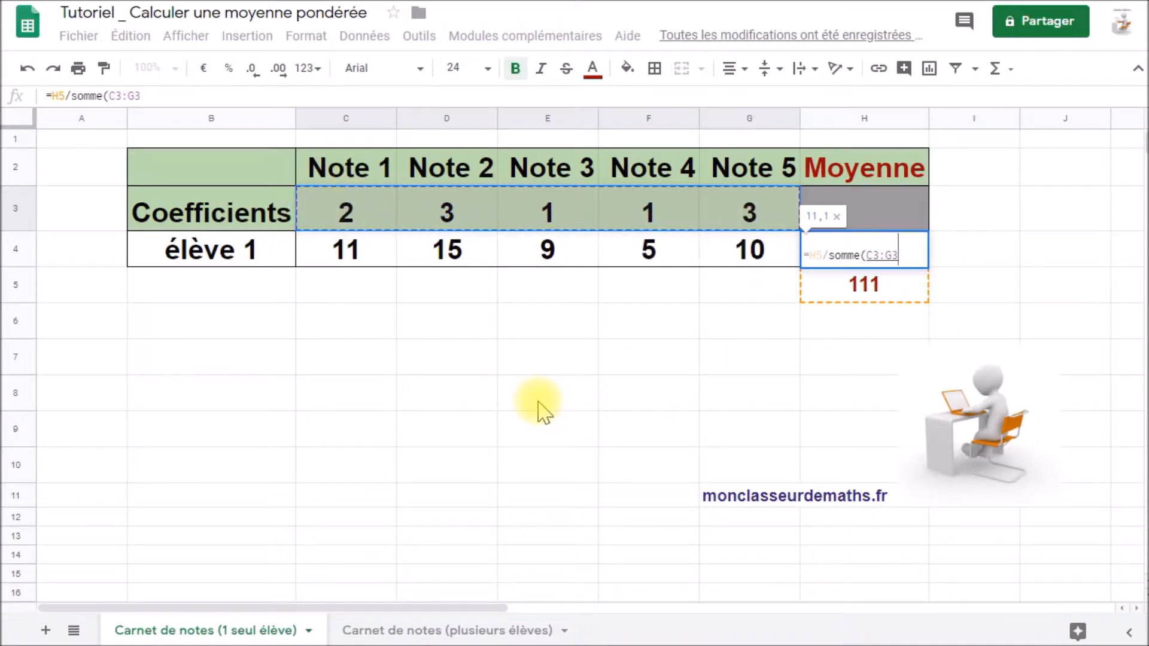
text())
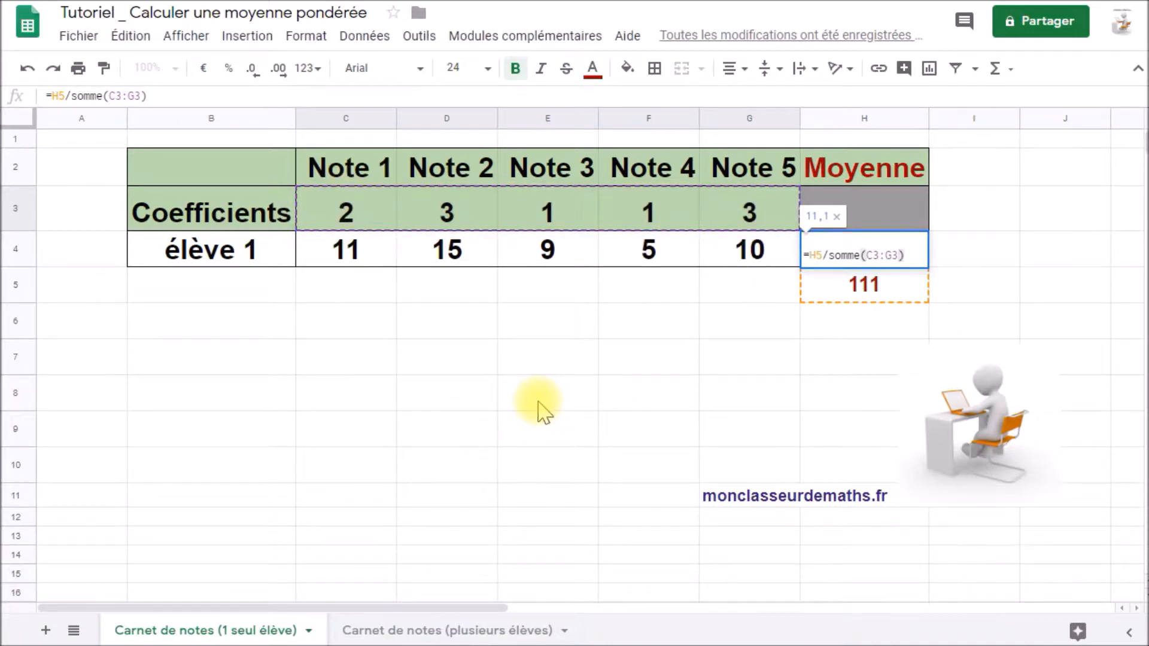
key(Return)
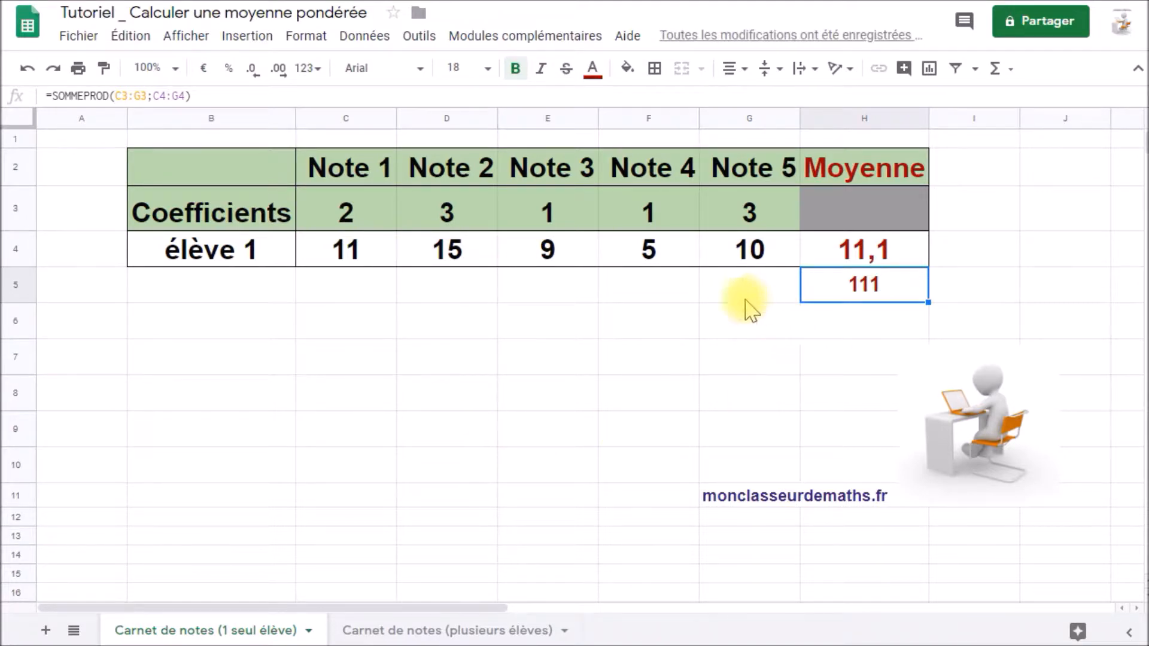
Step: Test the average by setting the Note 3 coefficient to 3, and set it back to 1
click(554, 217)
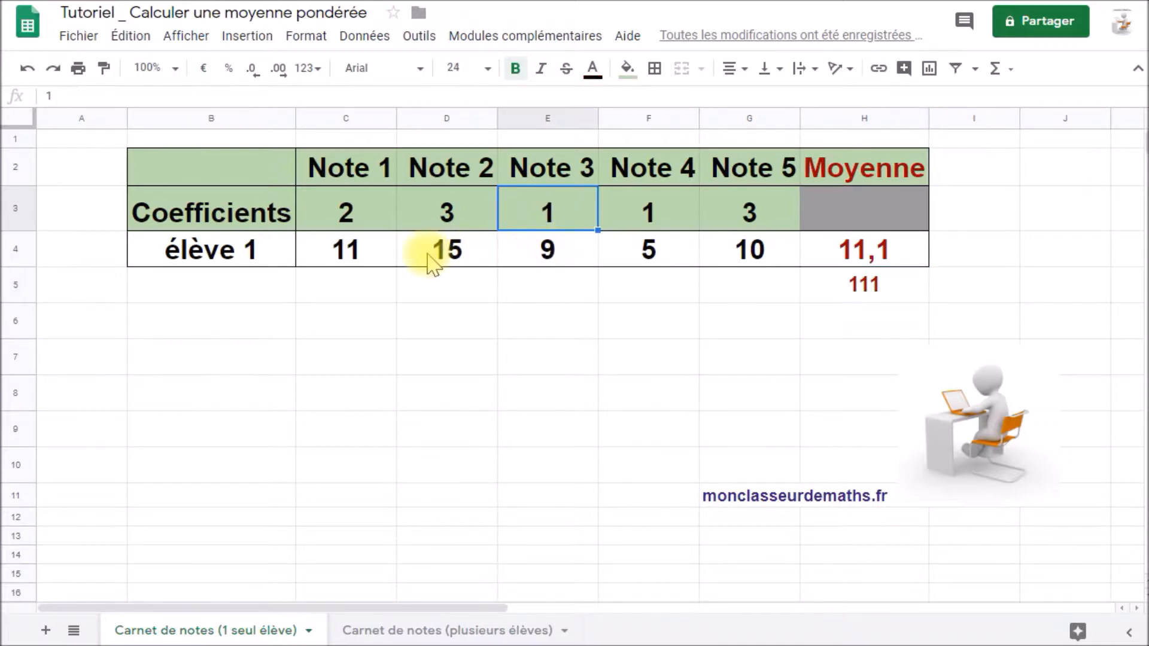
text(3)
key(Return)
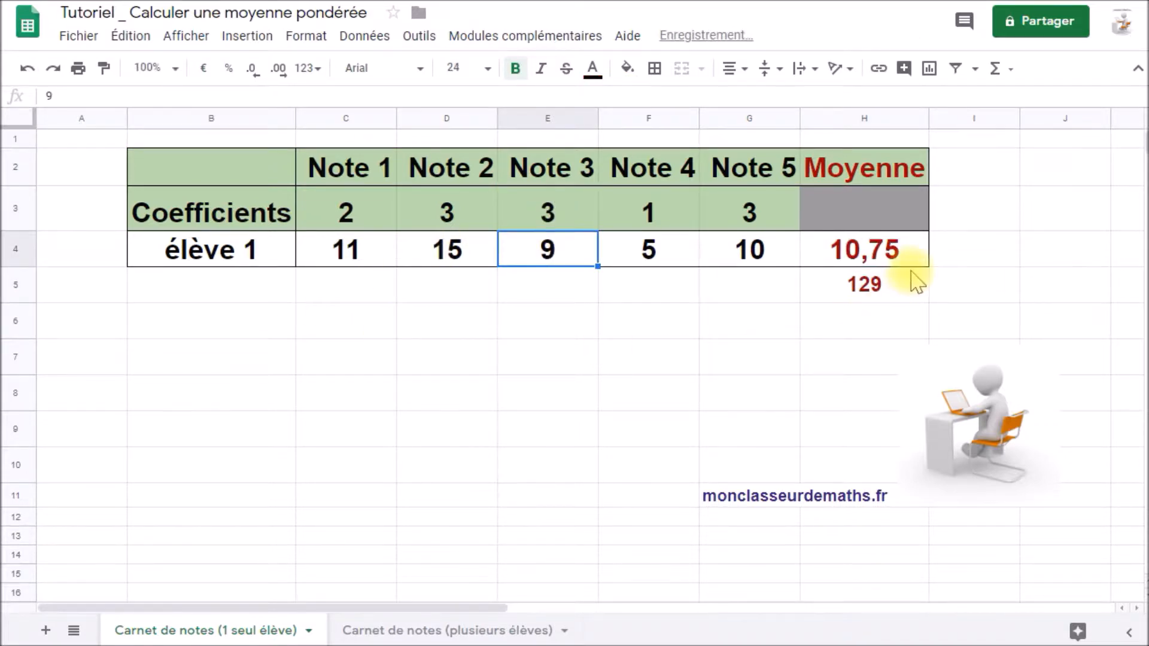
click(553, 221)
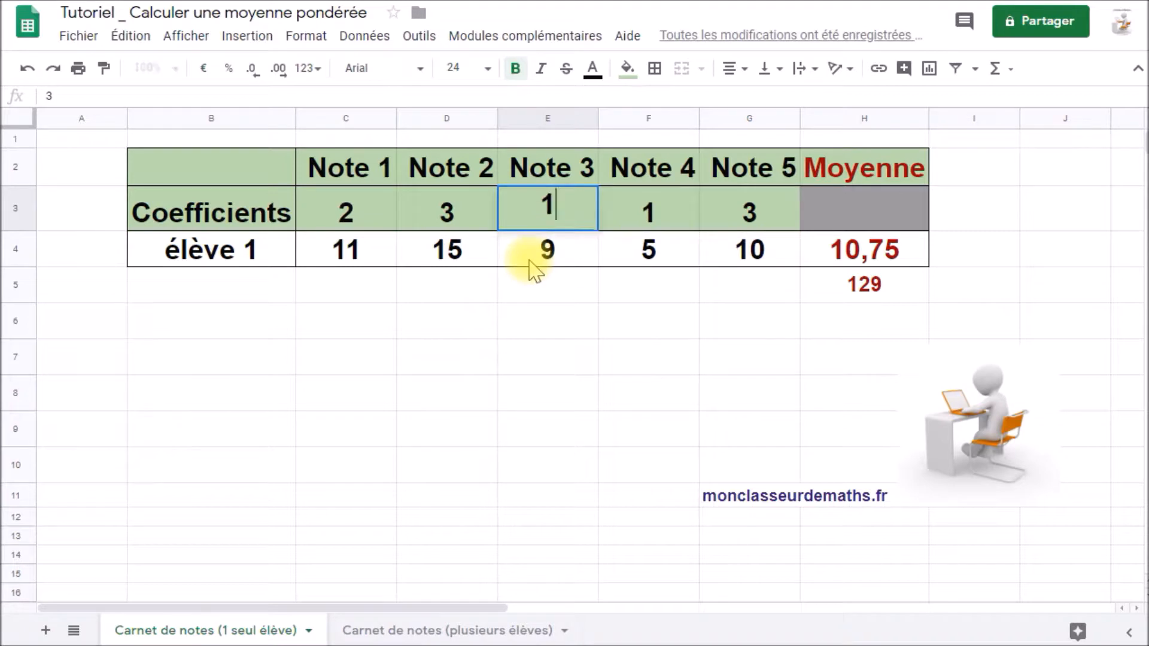
text(1)
key(Return)
Step: Clear the SOMMEPROD formula in H5 and the average formula in H4
click(834, 285)
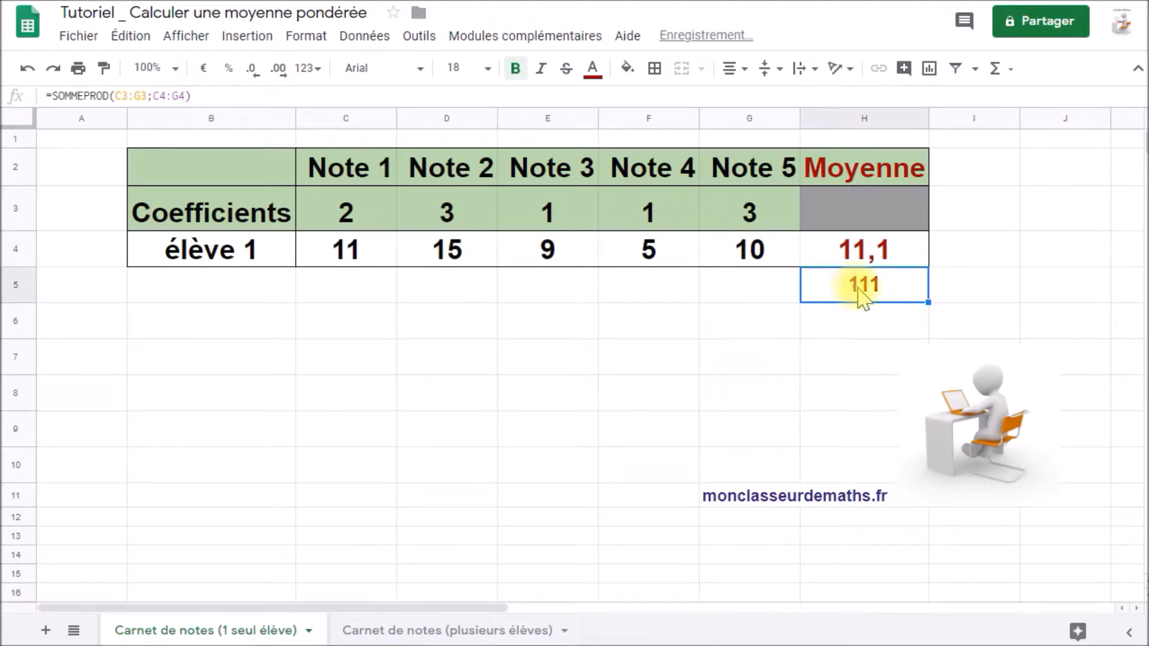
key(Delete)
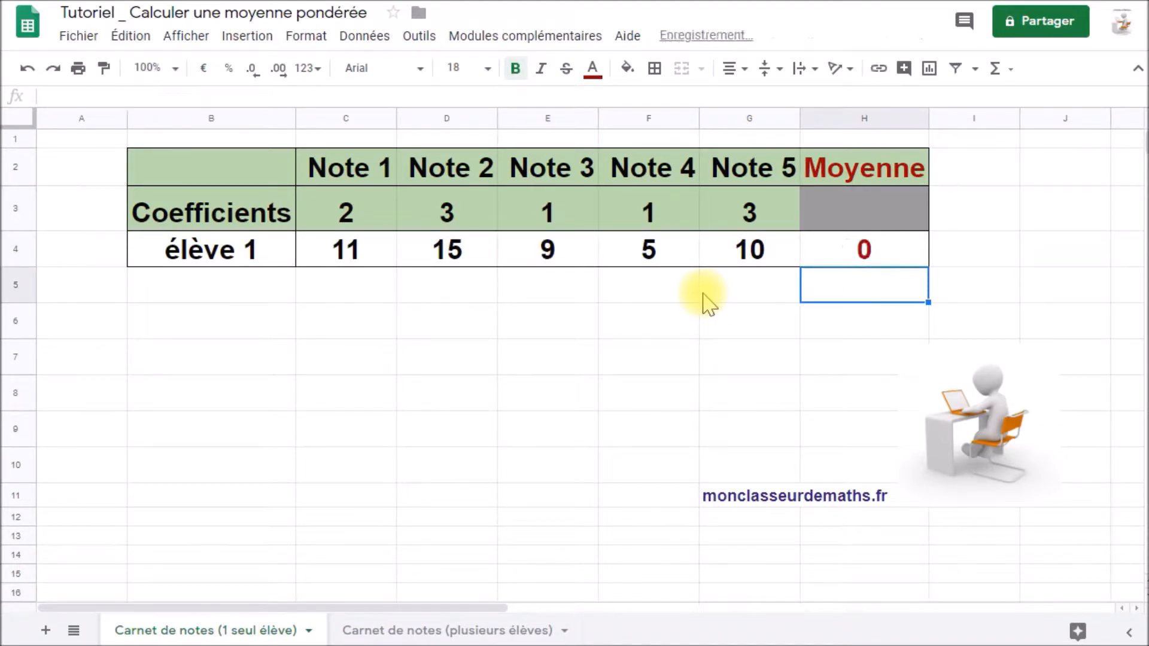
click(876, 252)
key(Delete)
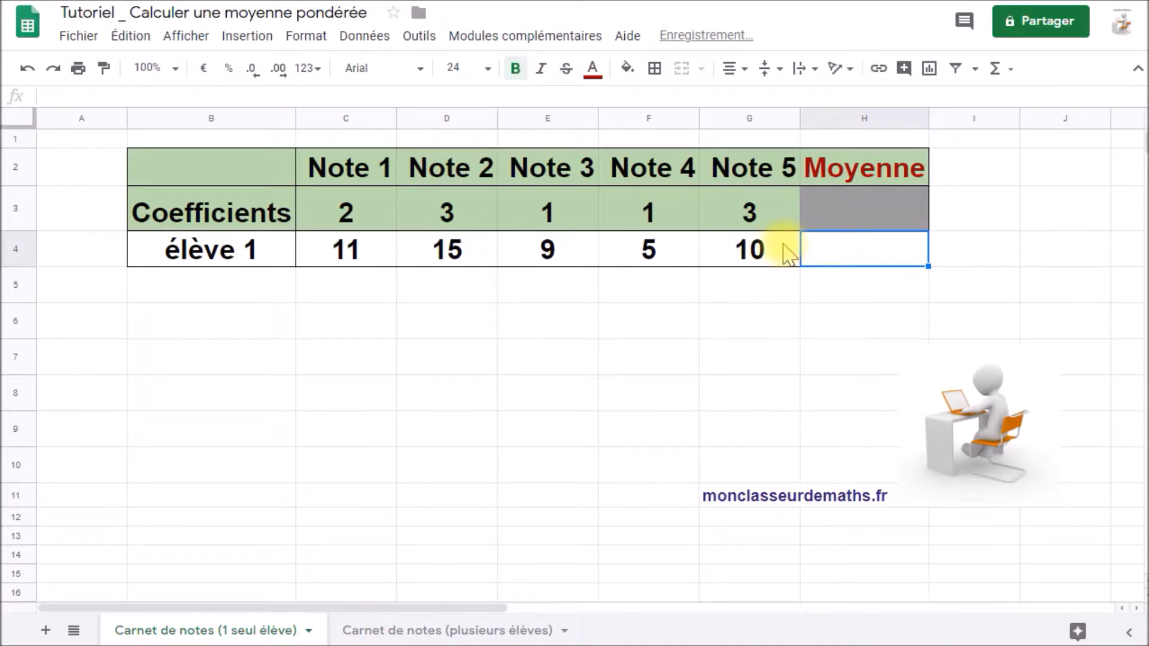
Step: Calculate the weighted average in H4 with the single formula =SOMMEPROD(C3:G3;C4:G4)/SOMME(C3:G3), and reopen the formula for review
text(=)
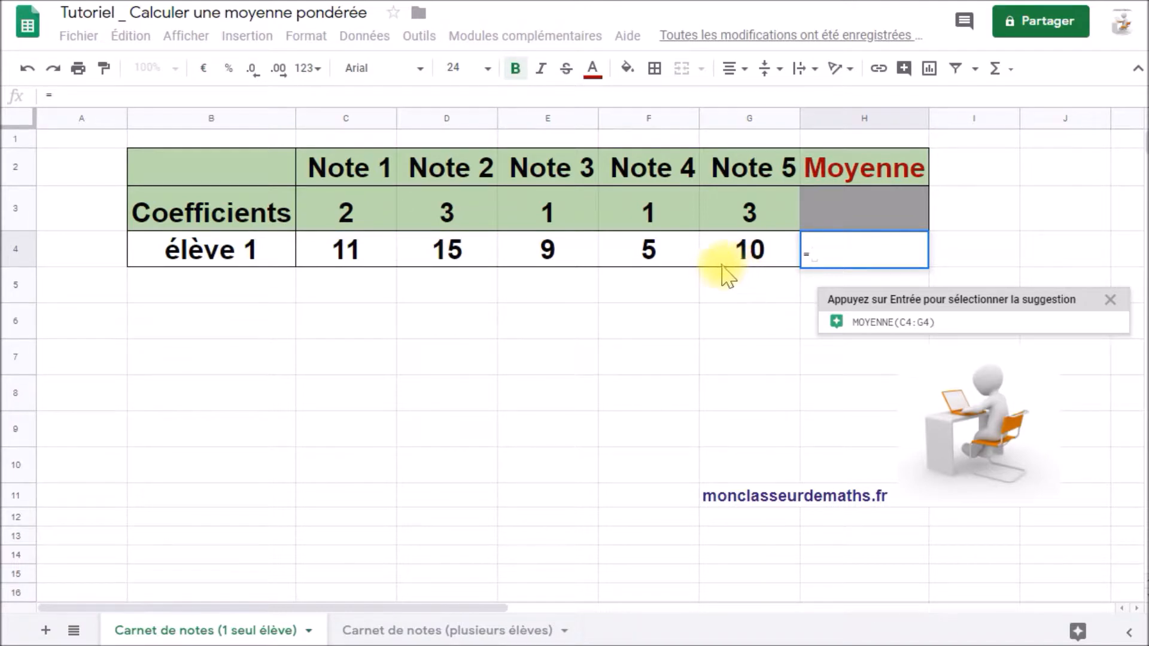
text(somm)
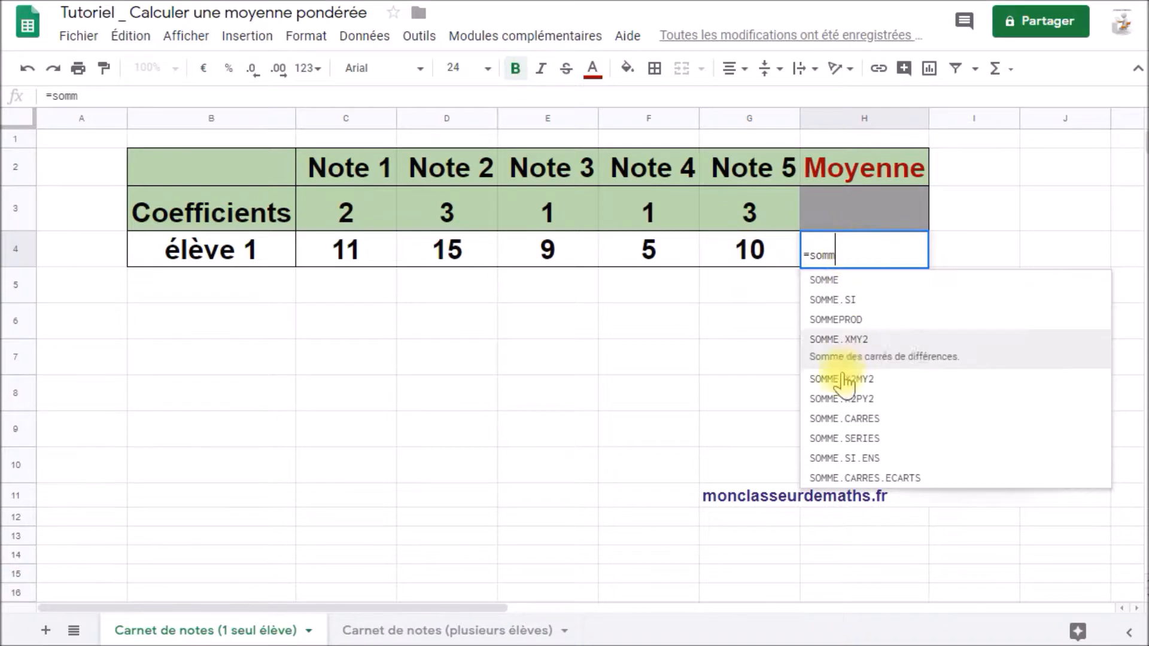
click(823, 319)
drag(346, 224, 742, 224)
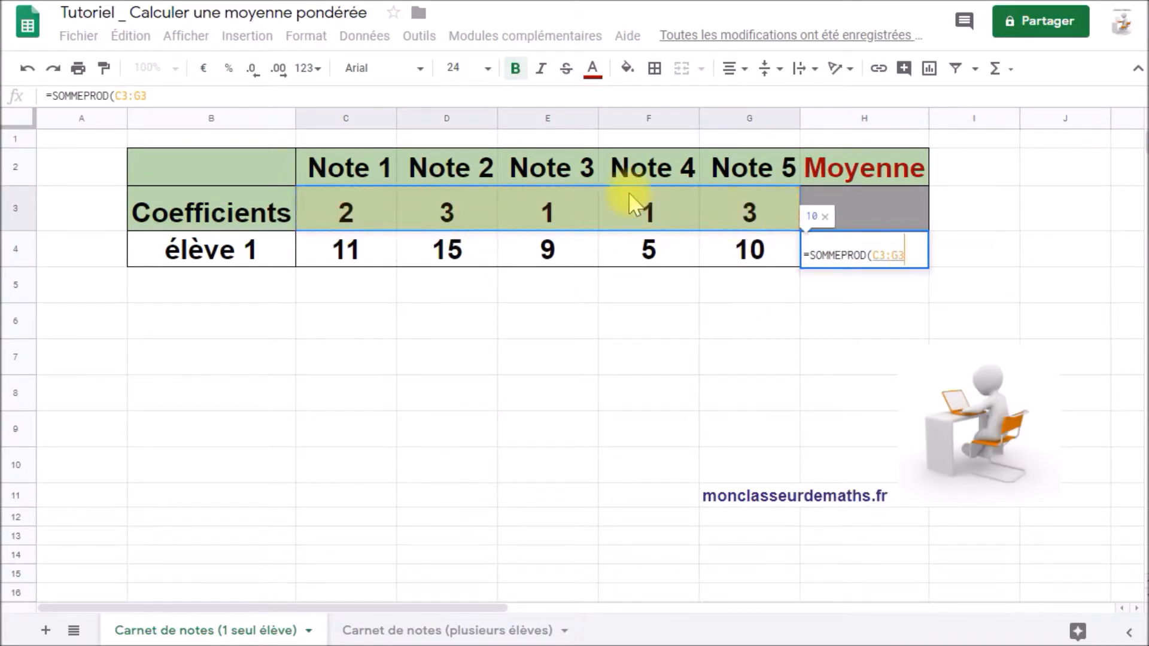
text(;)
drag(335, 242, 746, 258)
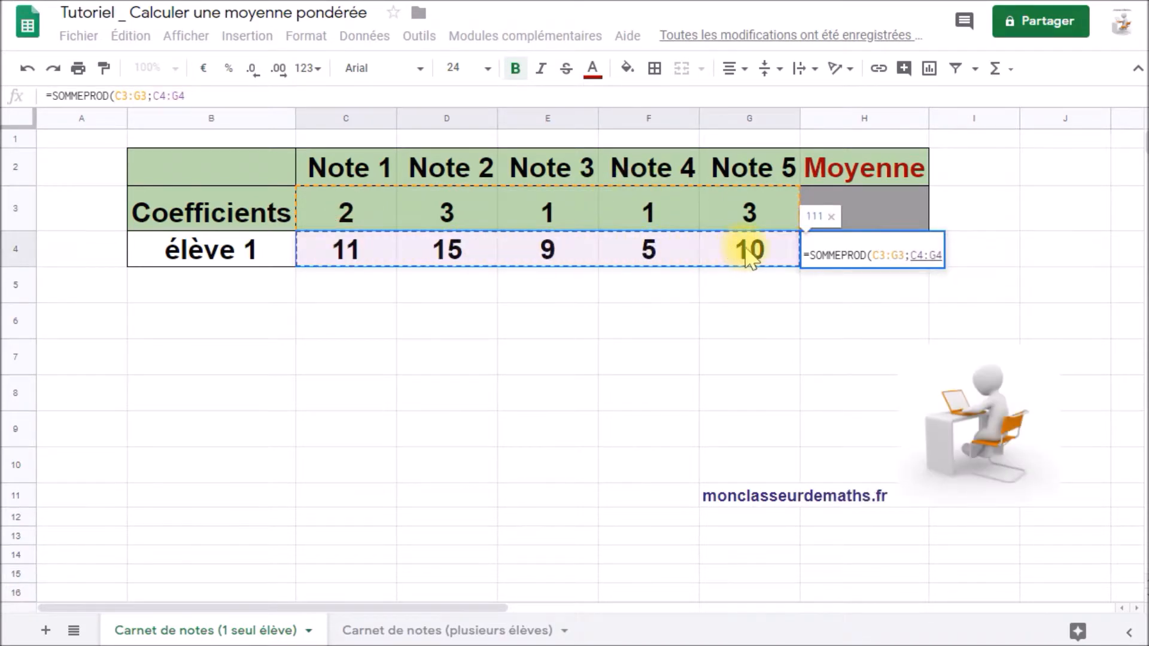
text())
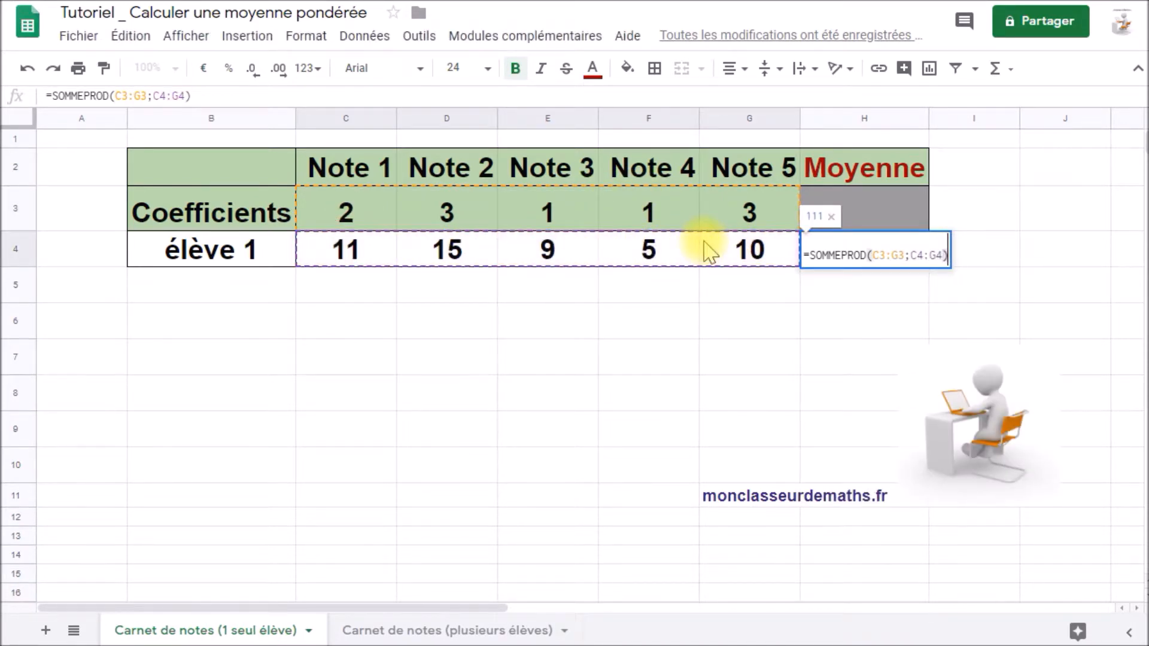
text(/somme)
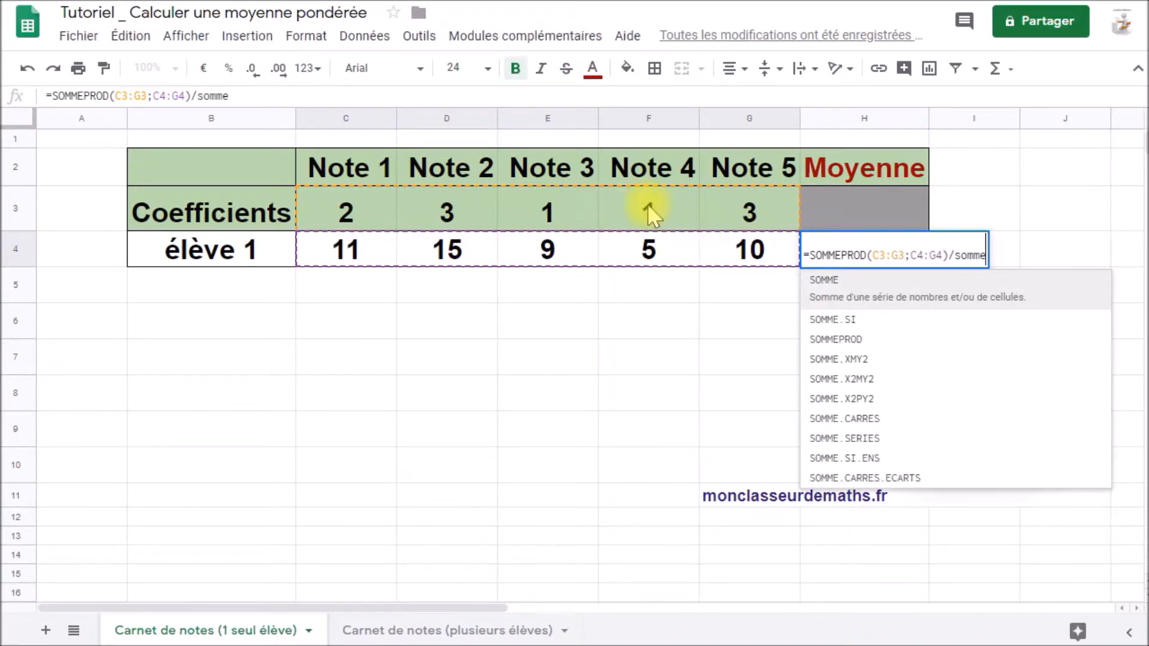
text(()
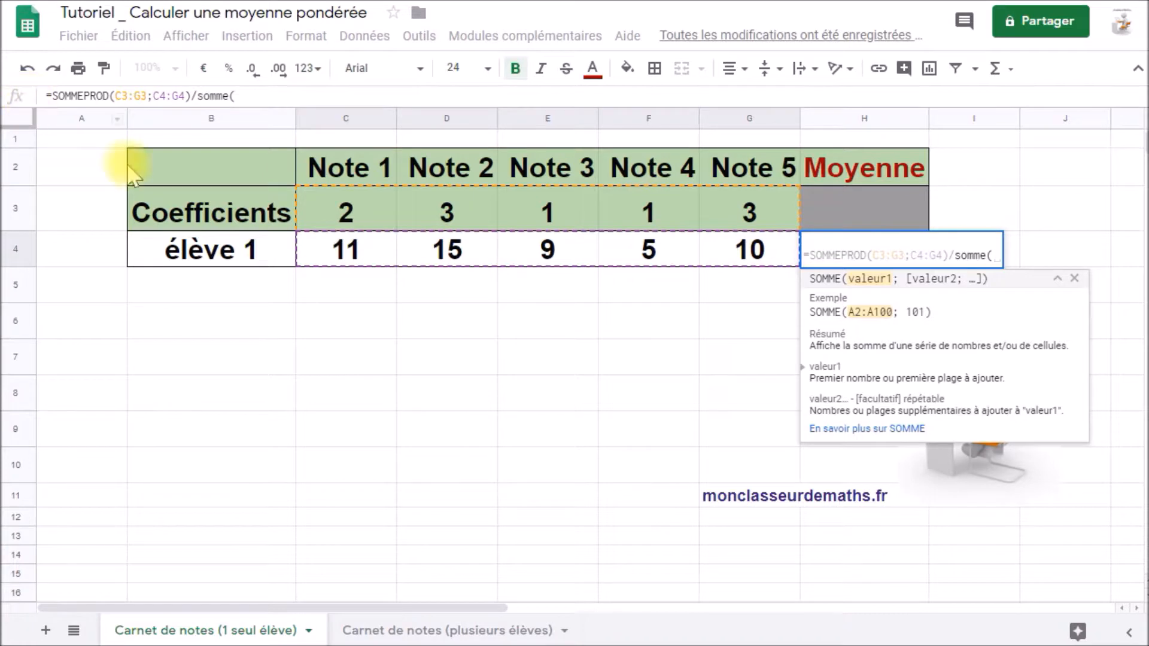
click(346, 220)
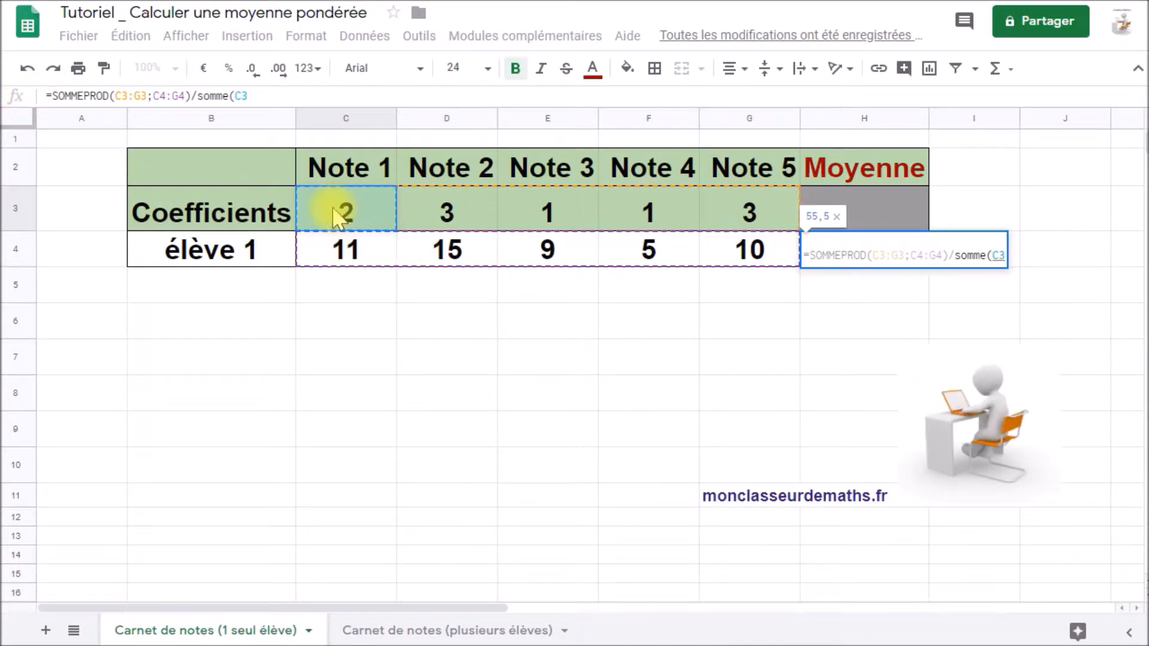
drag(335, 208, 727, 214)
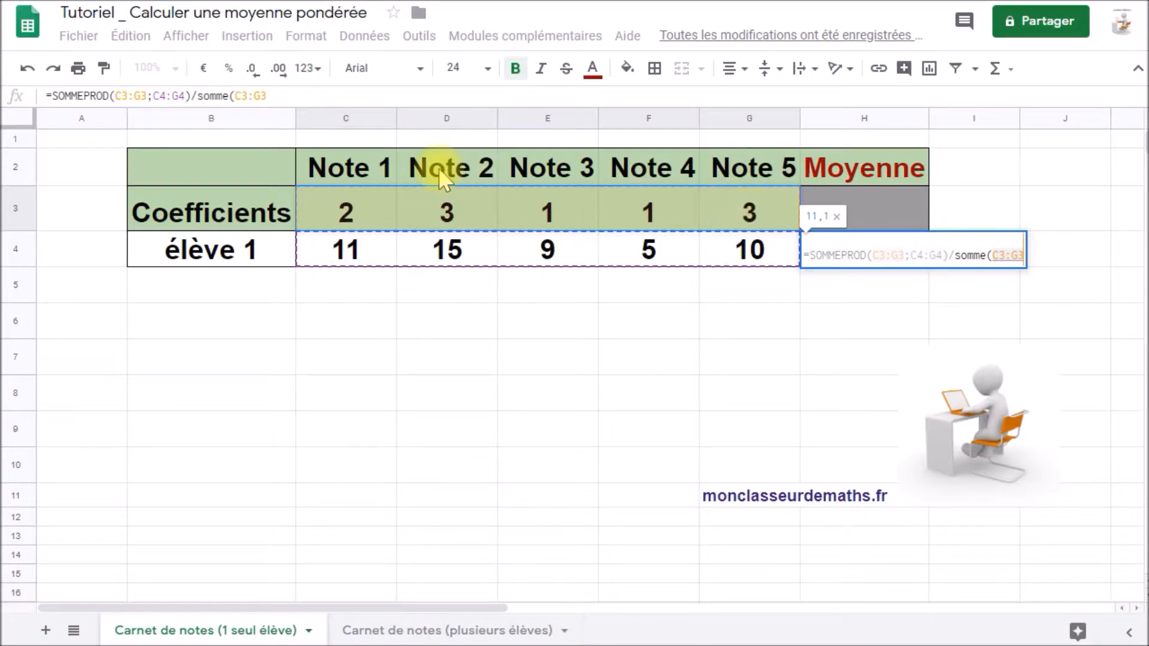
text())
key(Return)
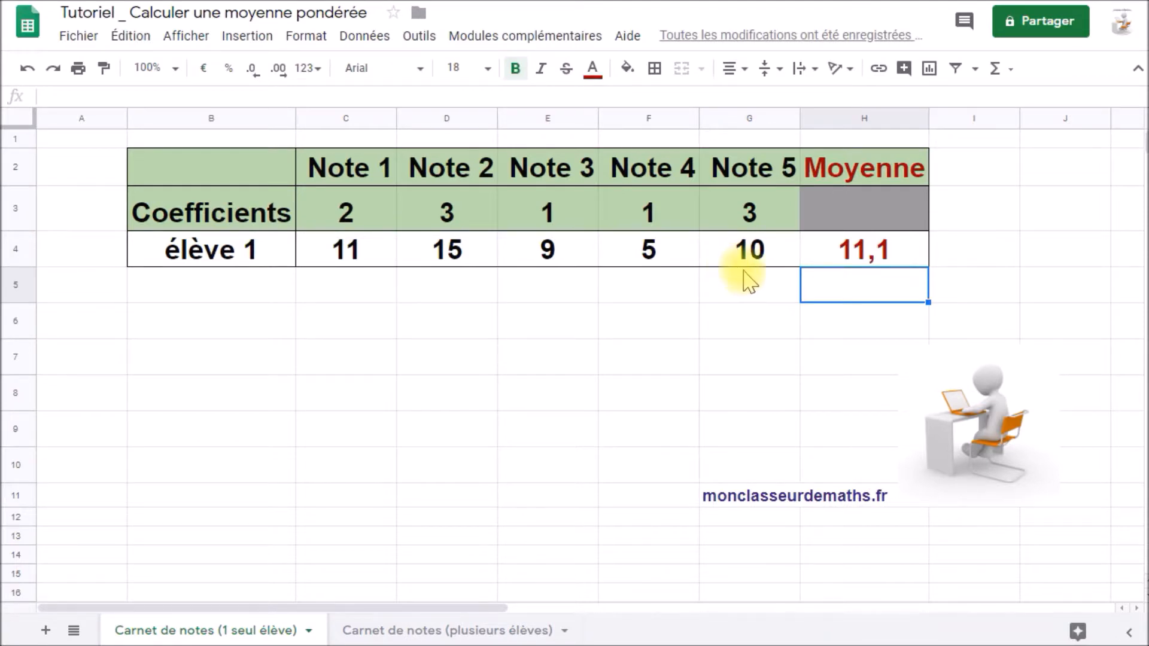
click(846, 255)
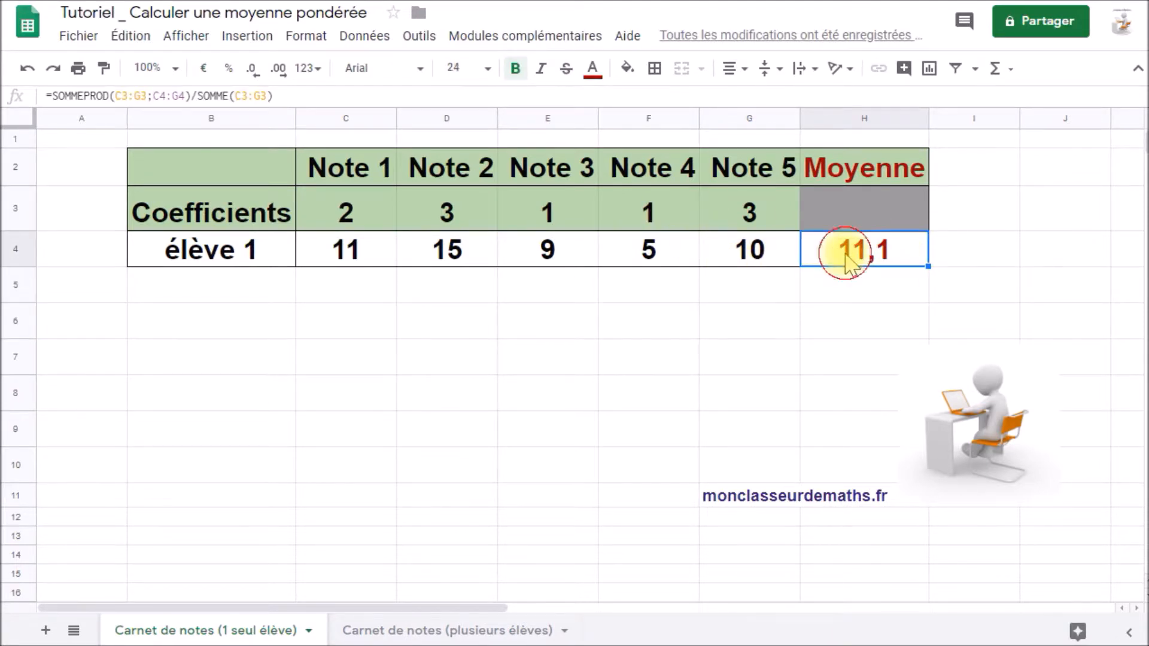
double_click(846, 257)
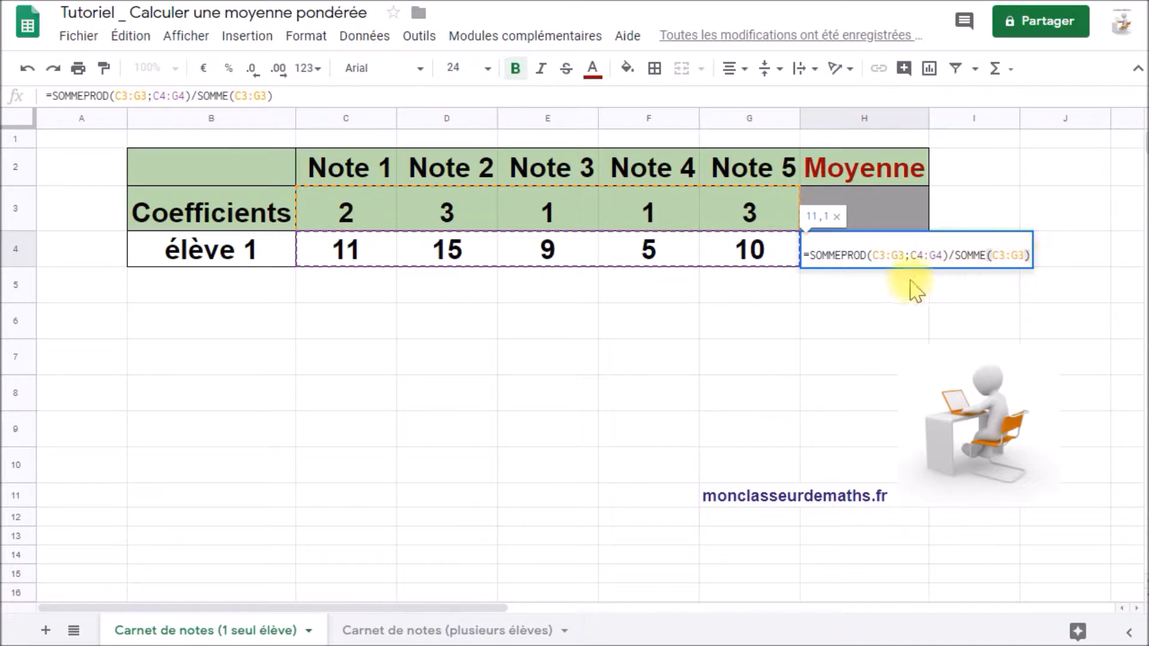
Step: Calculate the weighted average in H4 with the formula =AVERAGE.WEIGHTED(C4:G4;C3:G3), and reopen the formula for review
key(Return)
click(892, 262)
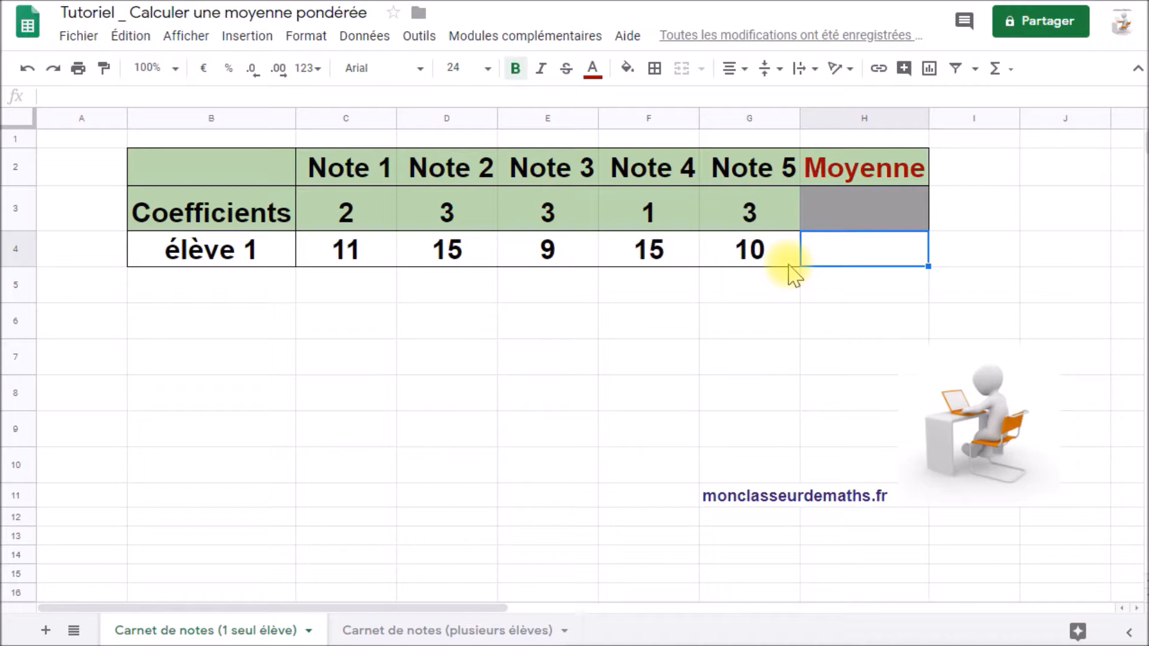
double_click(832, 257)
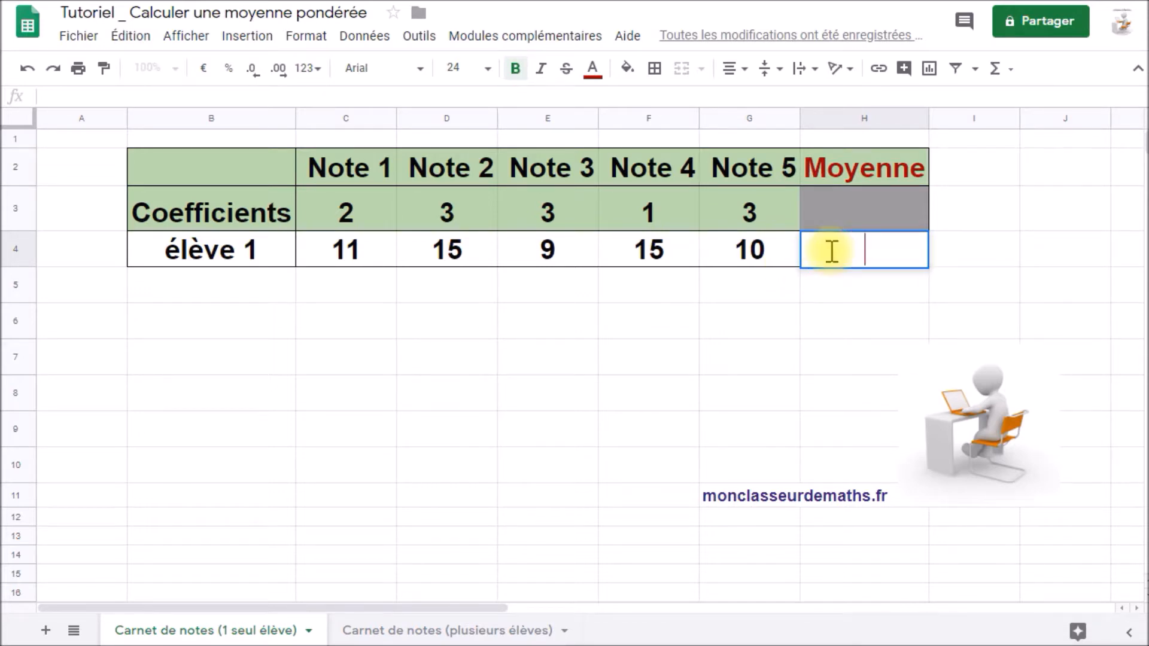
text(=)
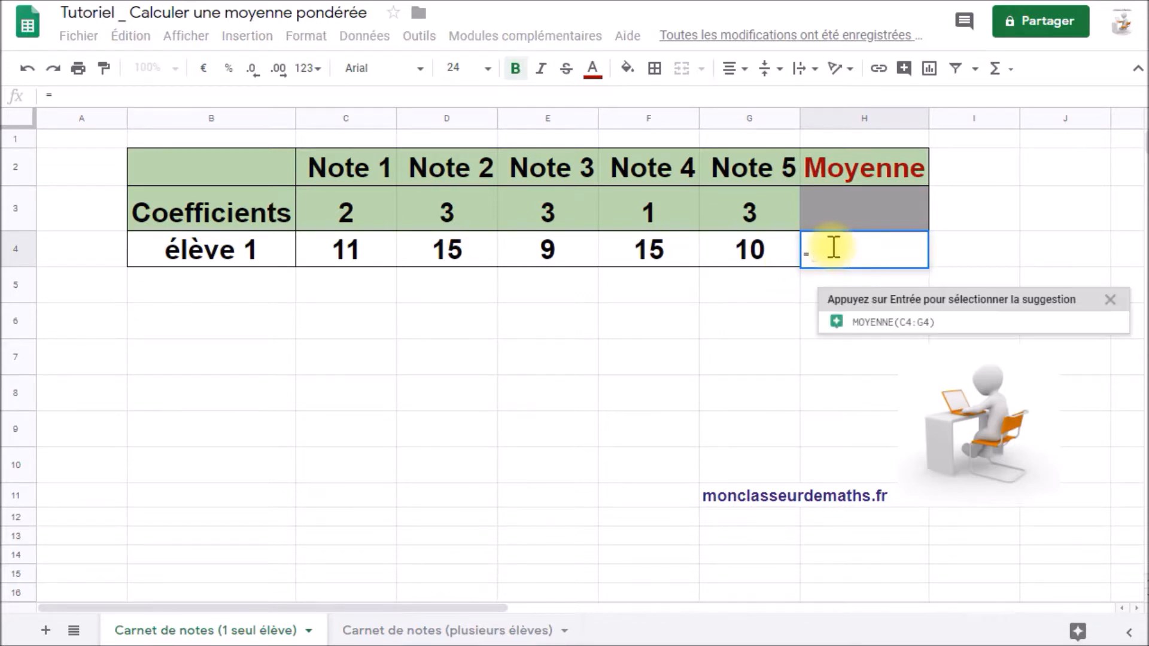
text(avea)
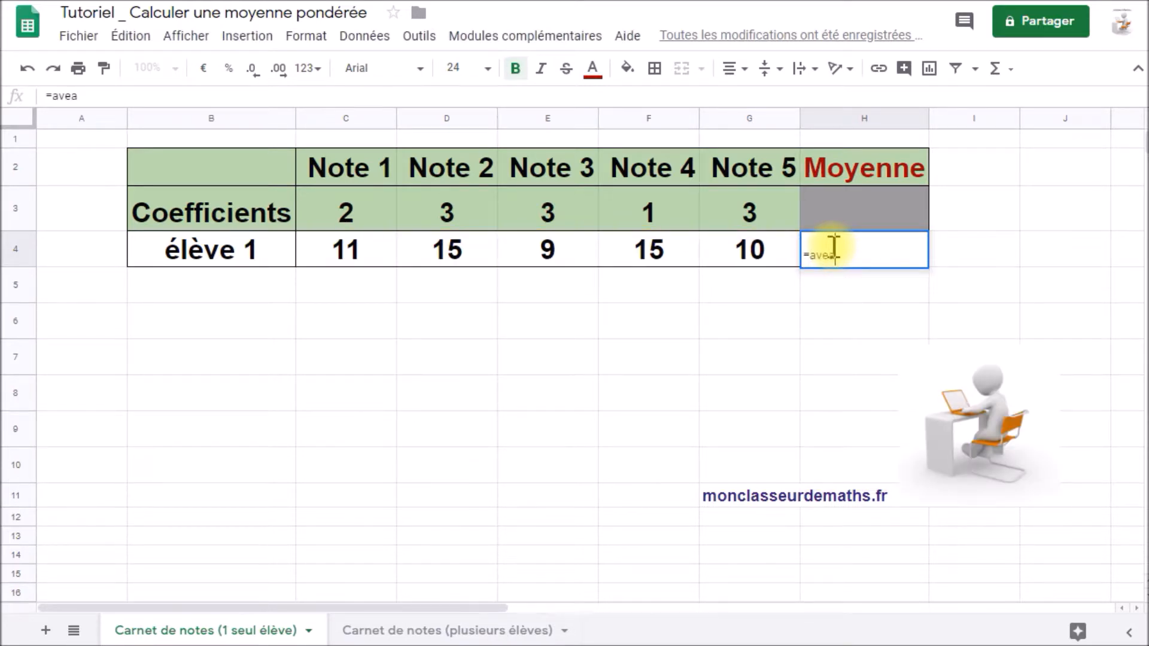
key(BackSpace)
text(rage)
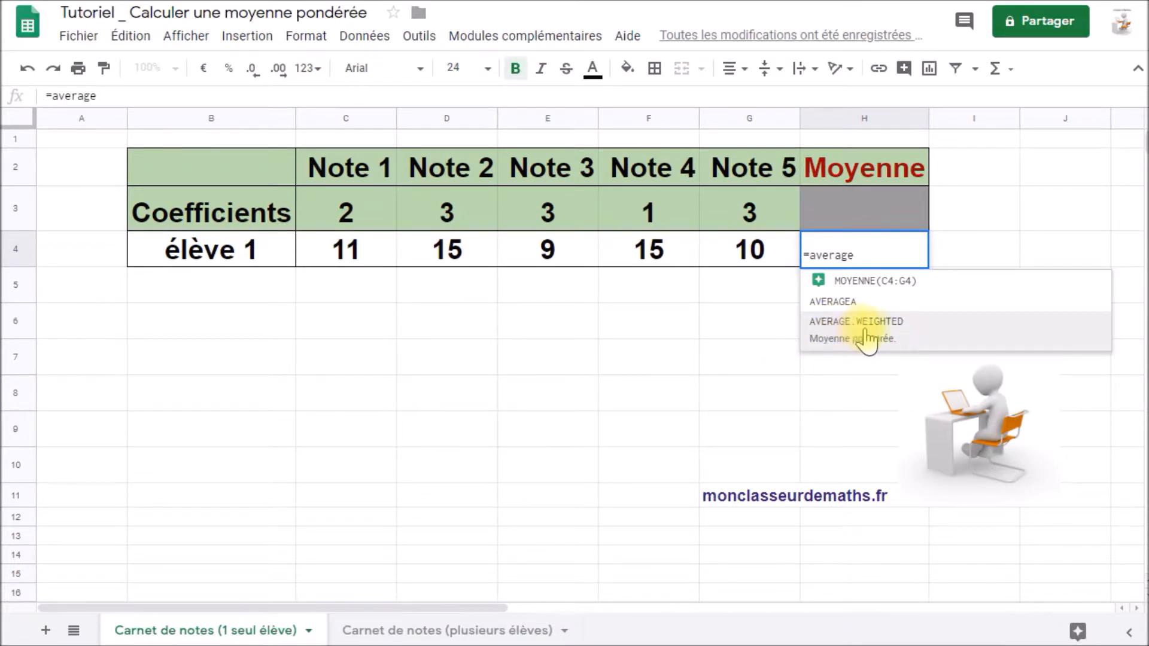
click(896, 336)
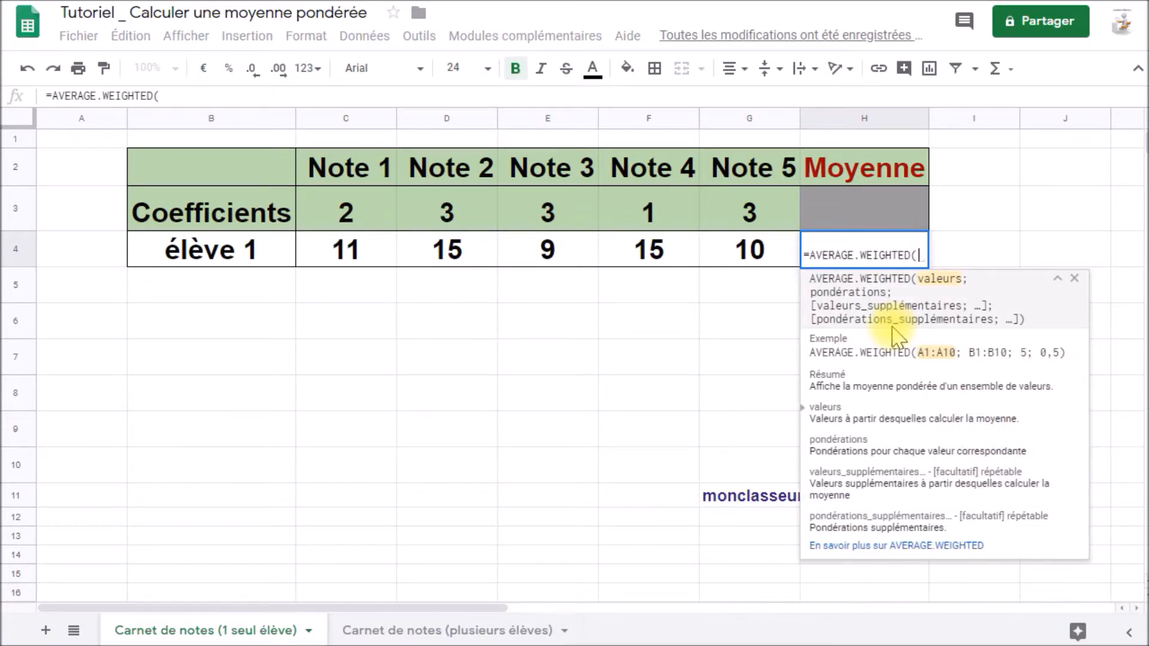
drag(335, 248, 742, 245)
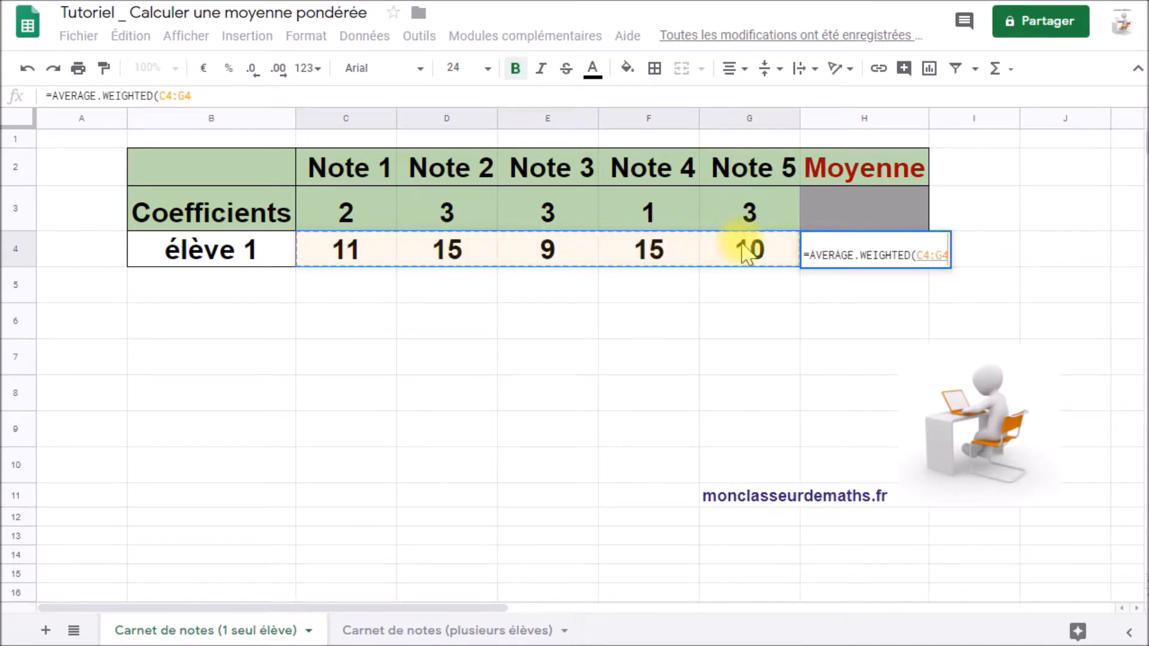
text(;)
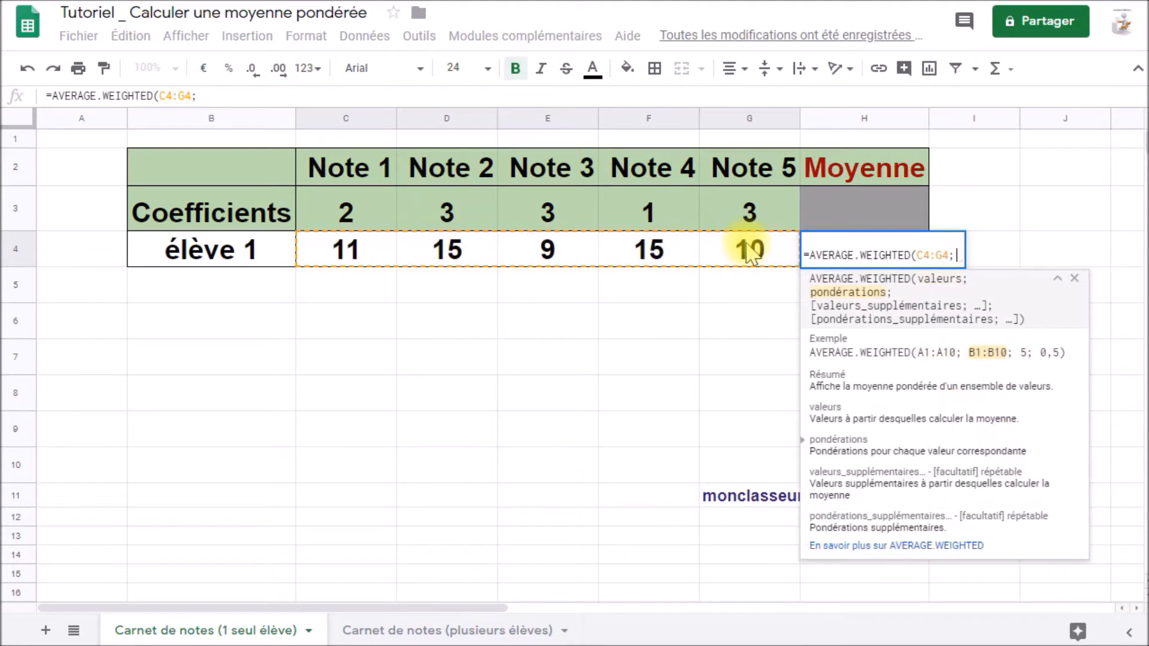
drag(346, 210, 742, 203)
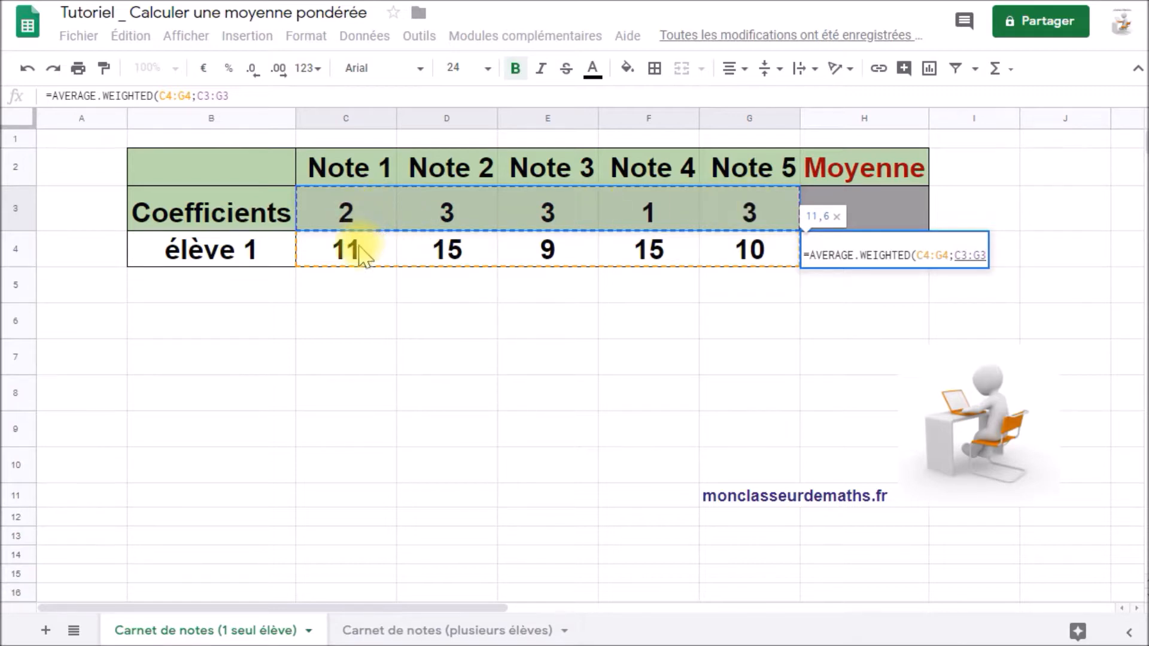
text())
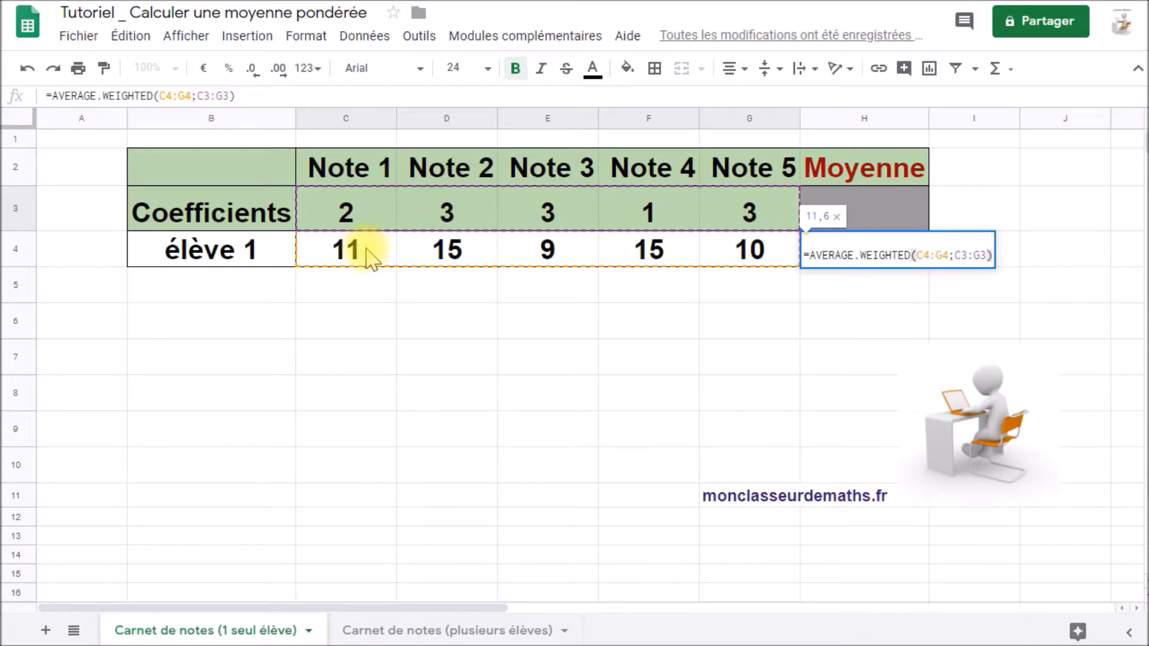
key(Return)
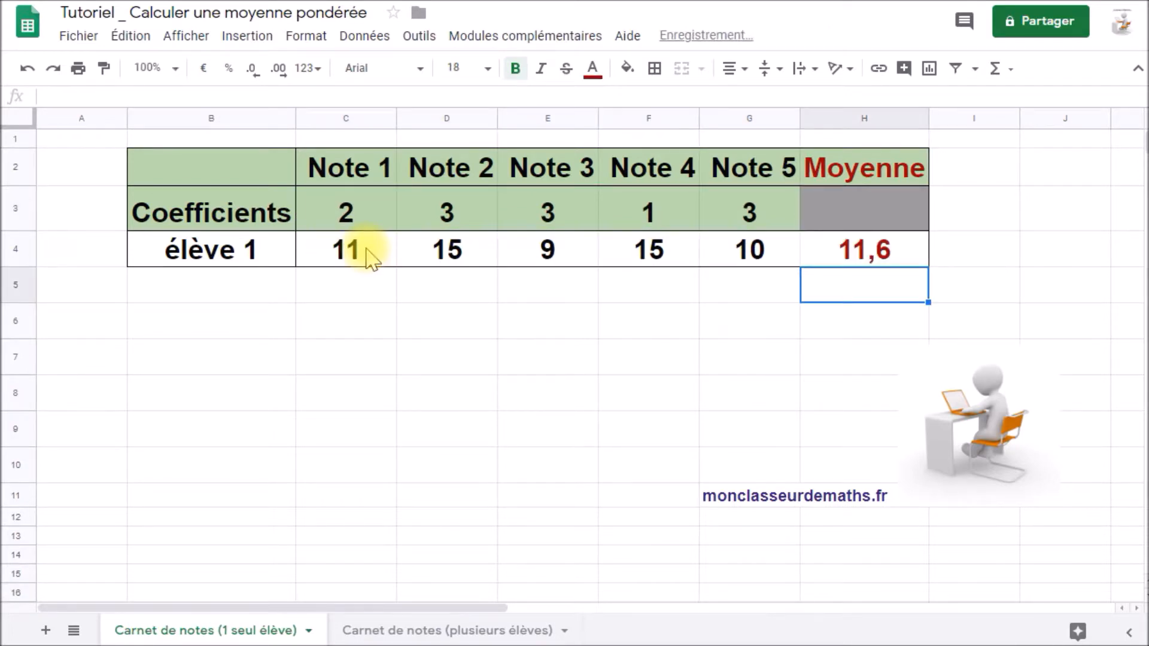
double_click(881, 256)
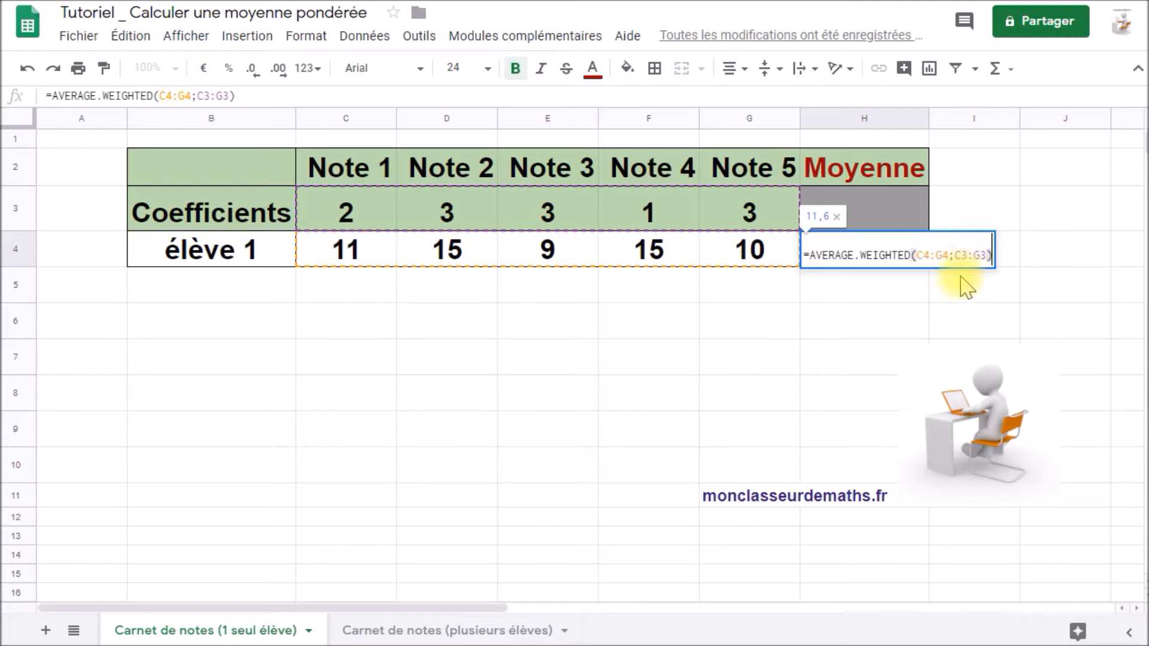
click(878, 287)
Step: On the sheet "Carnet de notes (plusieurs élèves)", calculate élève 1's weighted average in H4 with AVERAGE.WEIGHTED, using grades C4:G4 and coefficients C3:G3
click(527, 634)
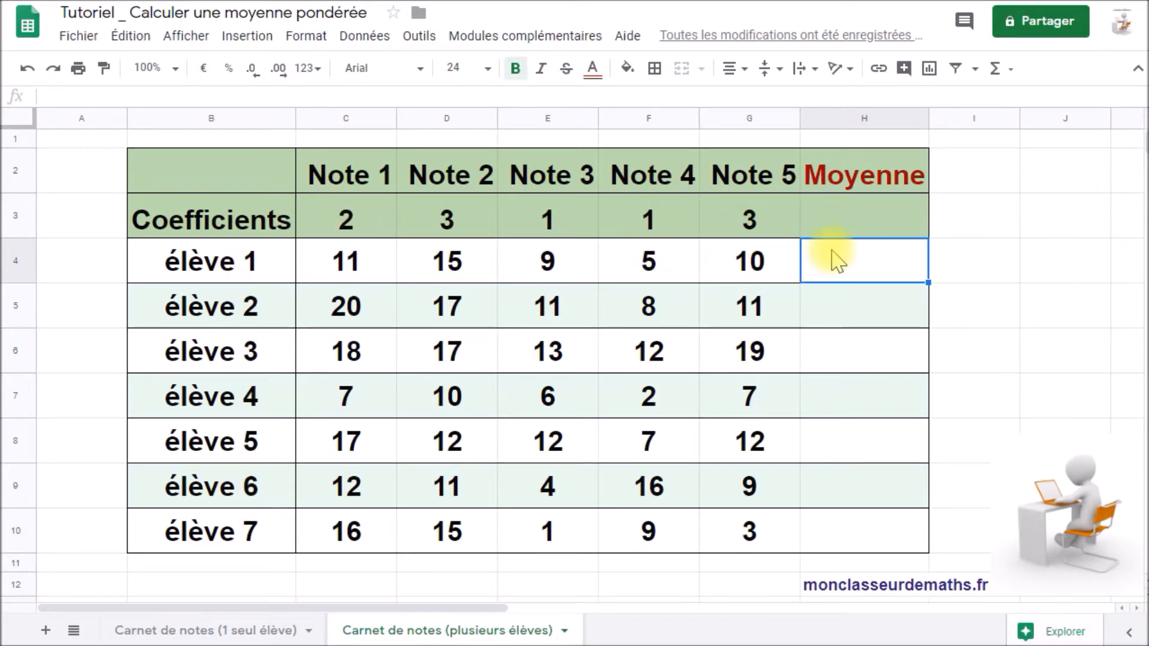
text(=)
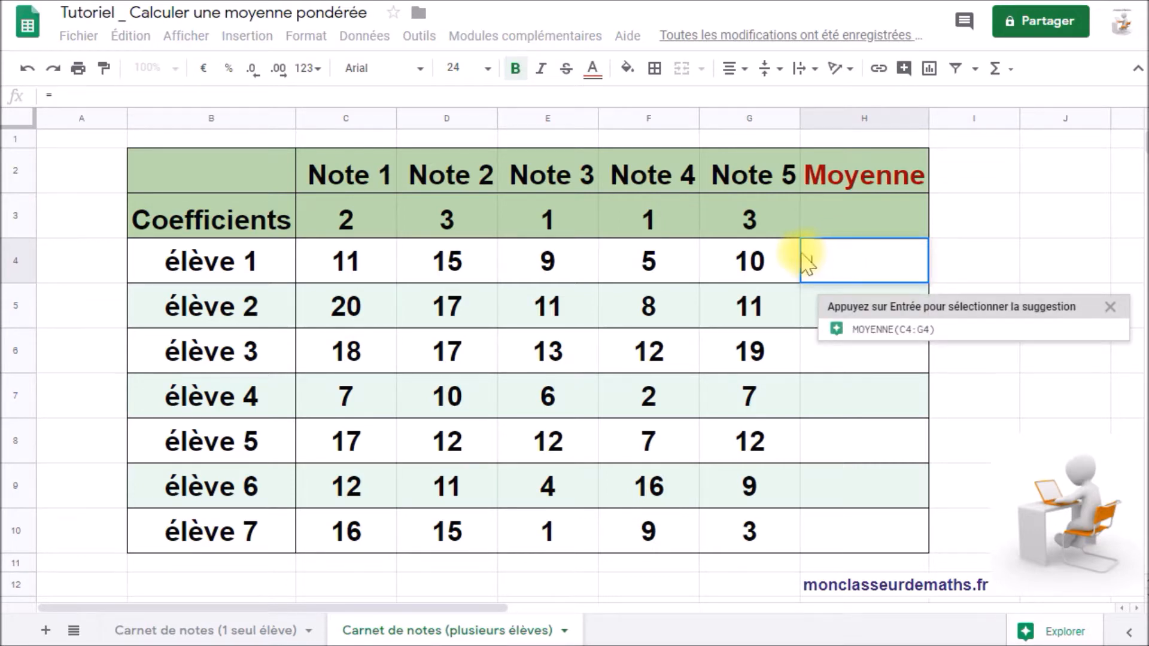
text(a)
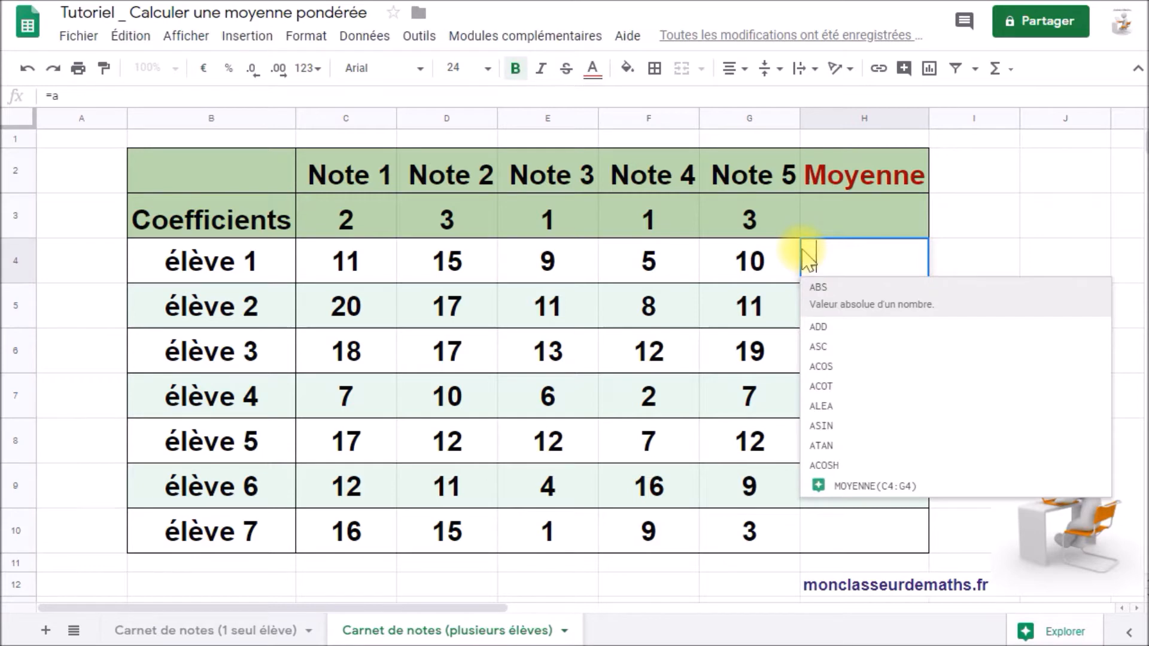
text(vea)
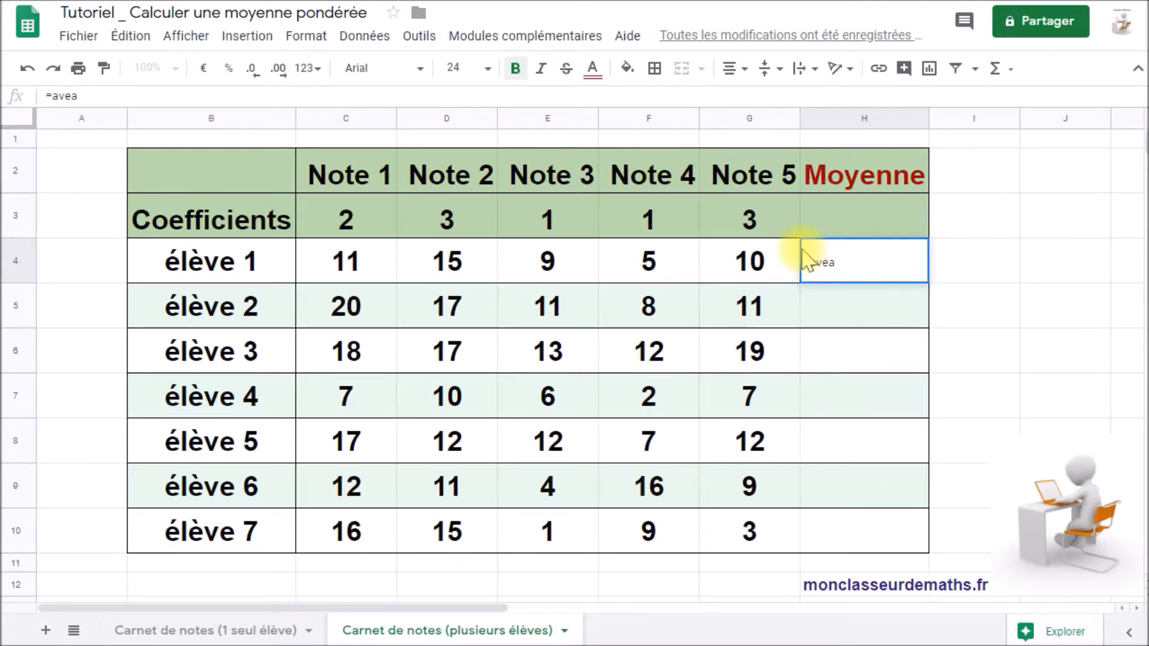
key(BackSpace)
text(raf)
key(BackSpace)
text(ge)
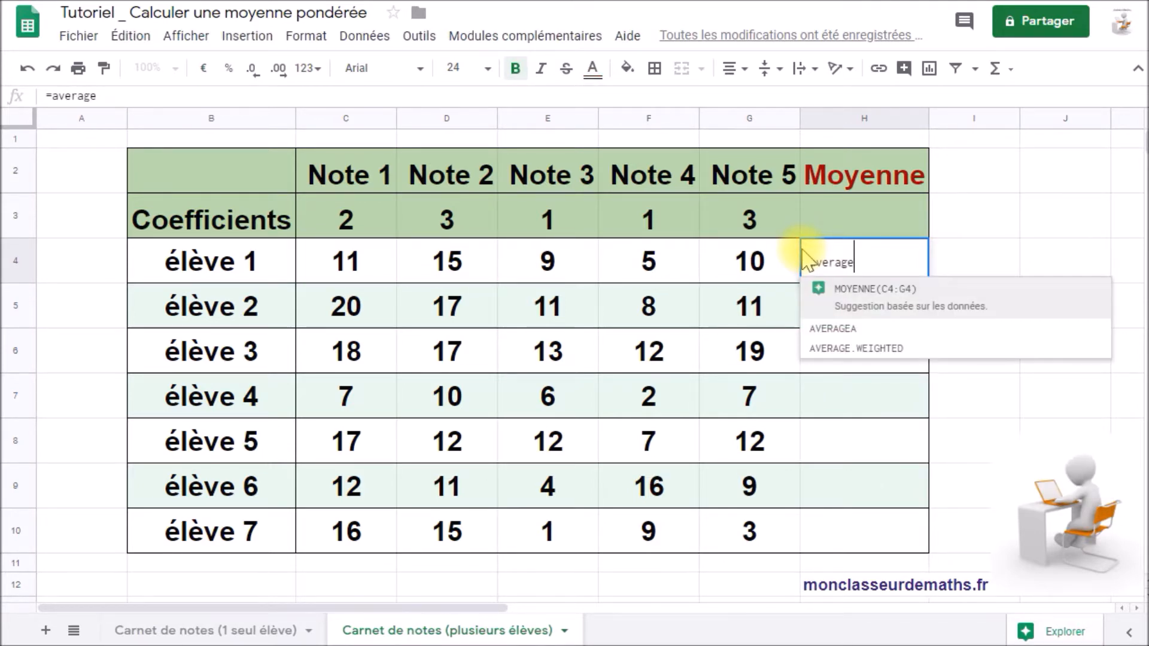
click(884, 352)
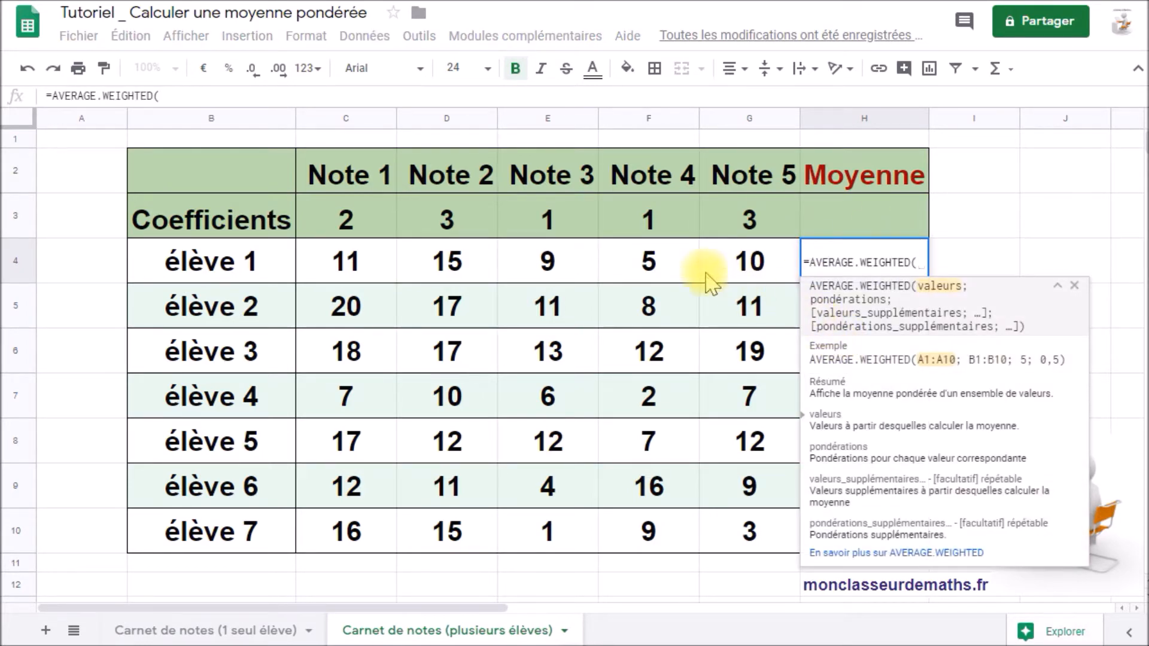
drag(346, 263, 727, 263)
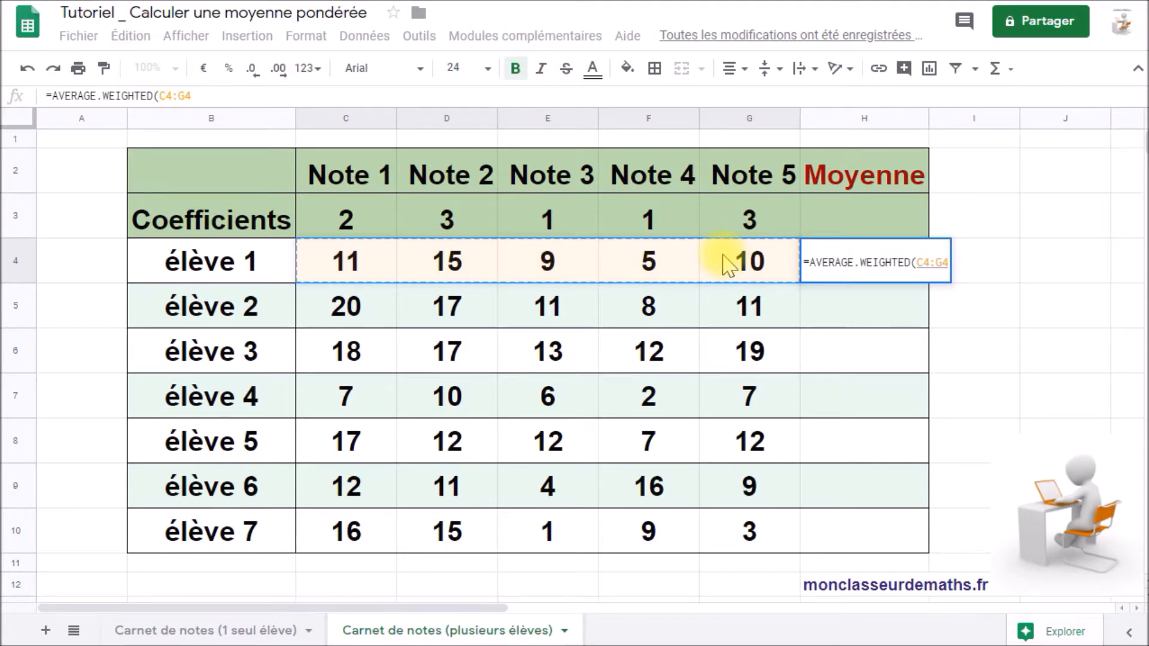
text(;)
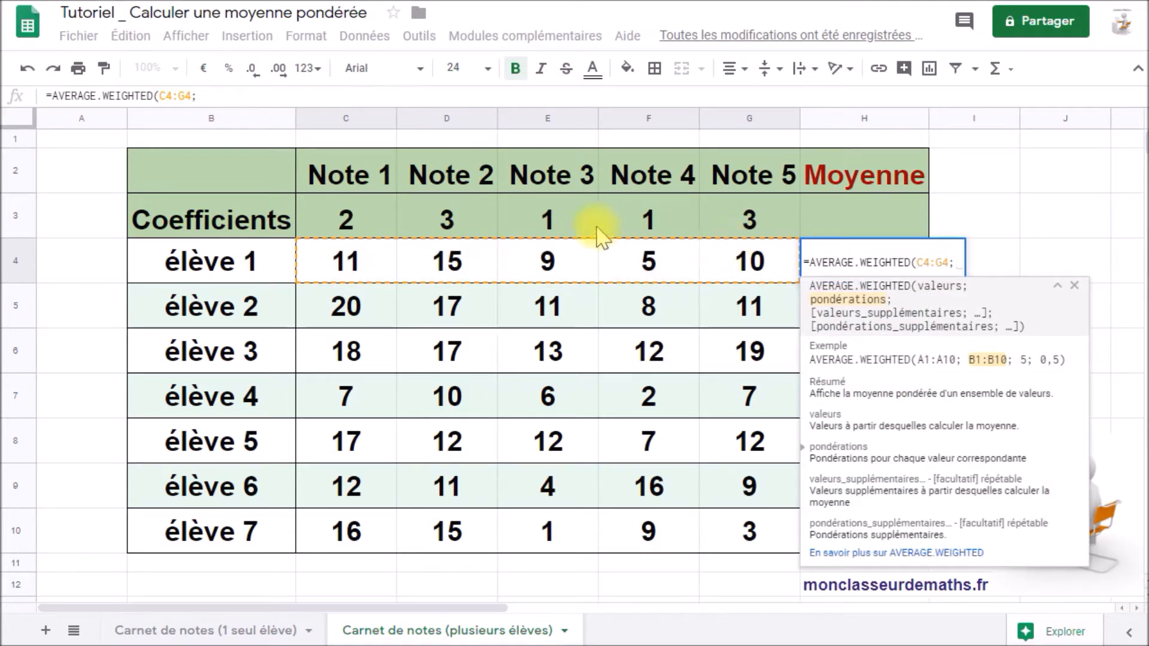
drag(346, 218, 521, 231)
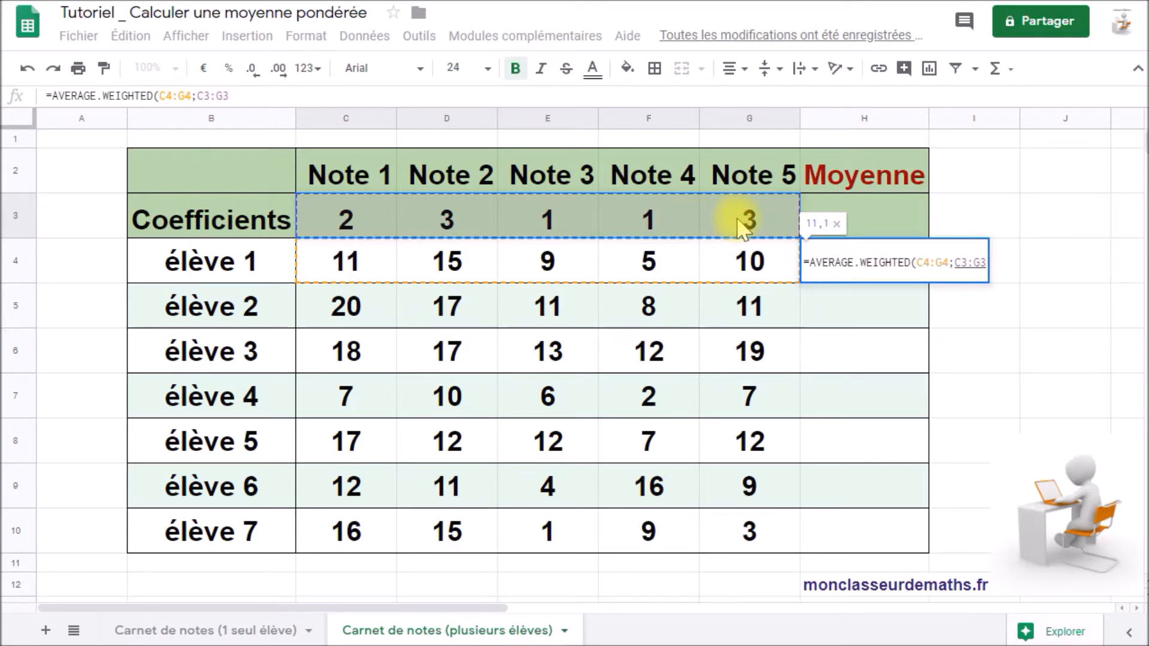
key(Return)
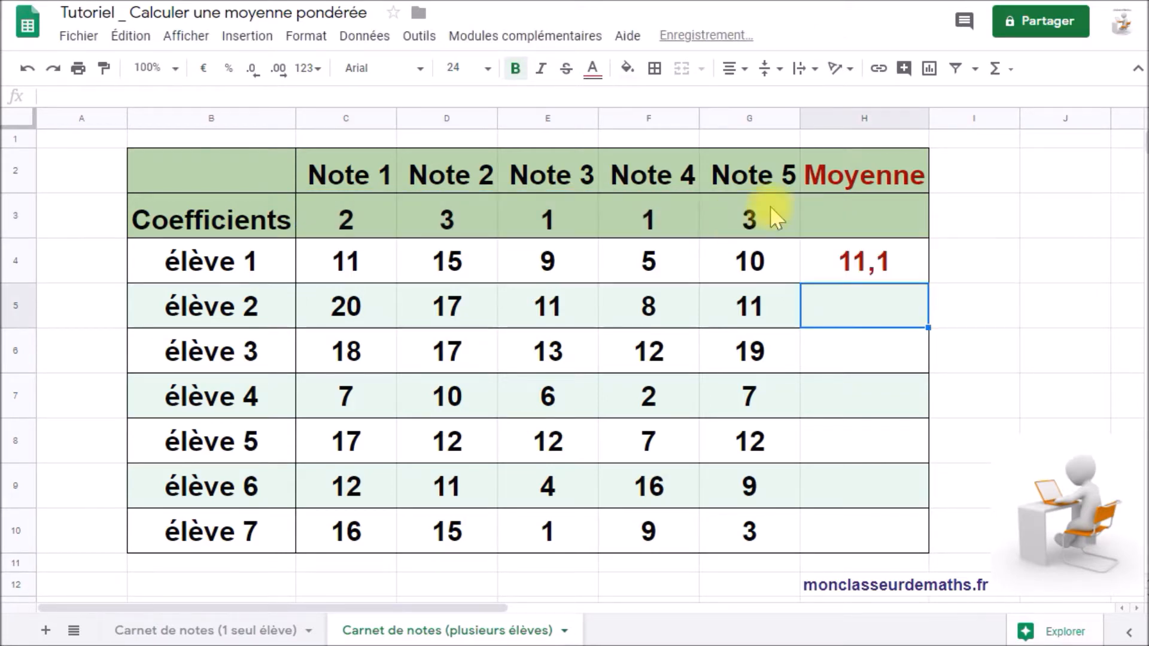
Step: Copy the H4 average formula down to H10 and display the Moyenne values with one decimal place
click(906, 268)
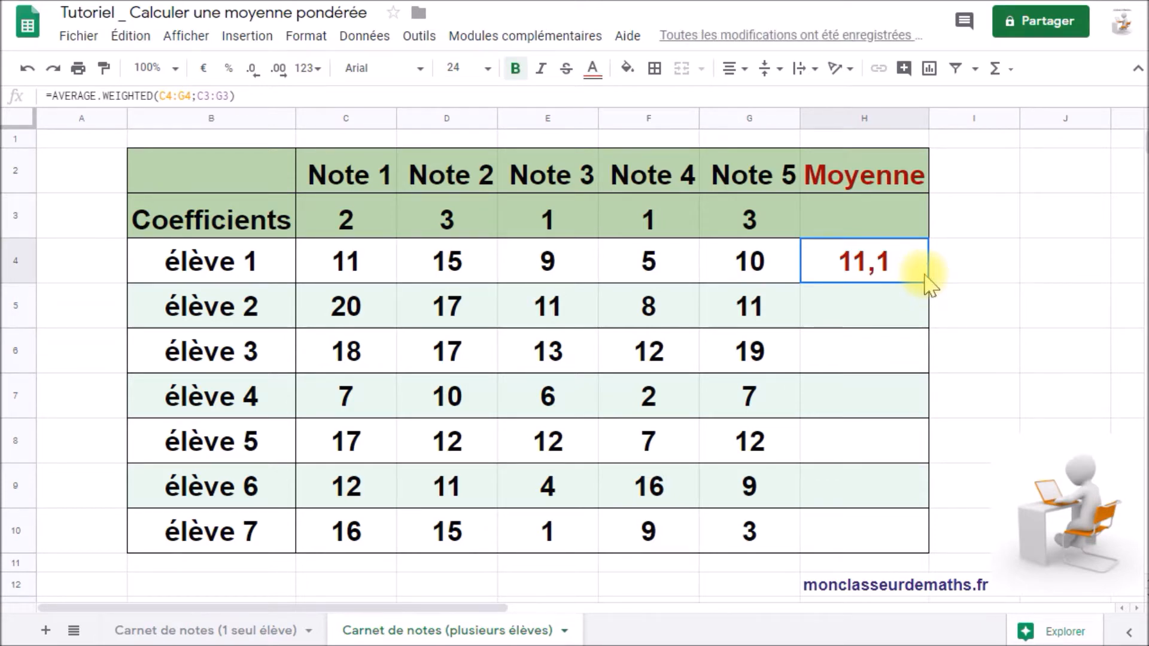
drag(930, 284, 916, 539)
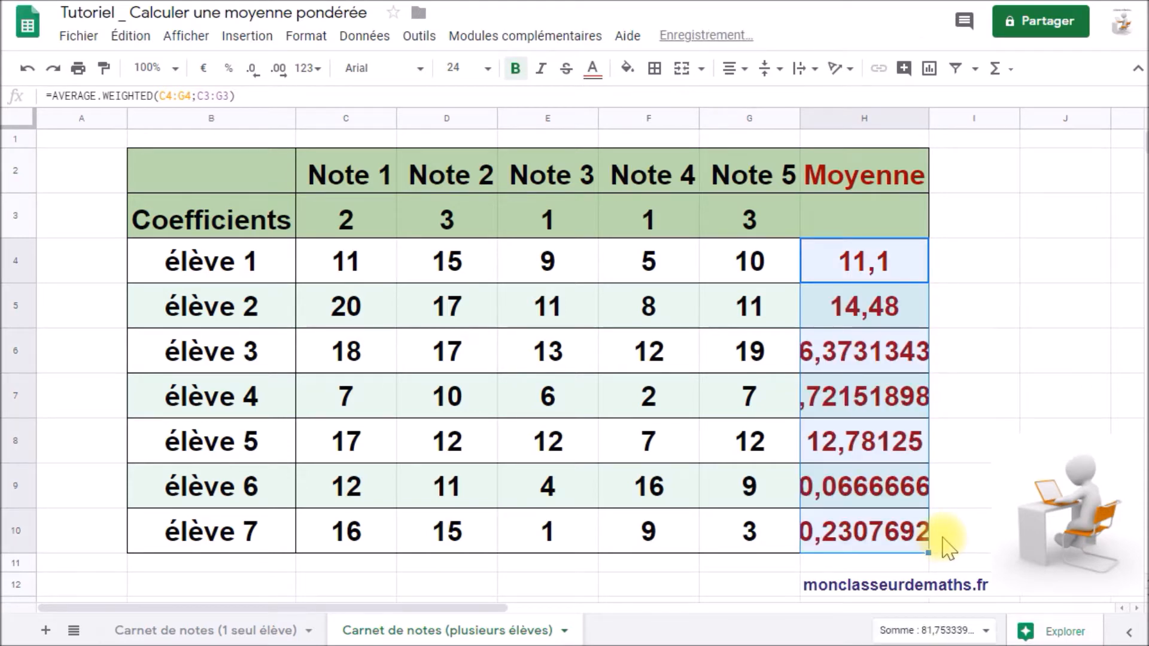
click(252, 69)
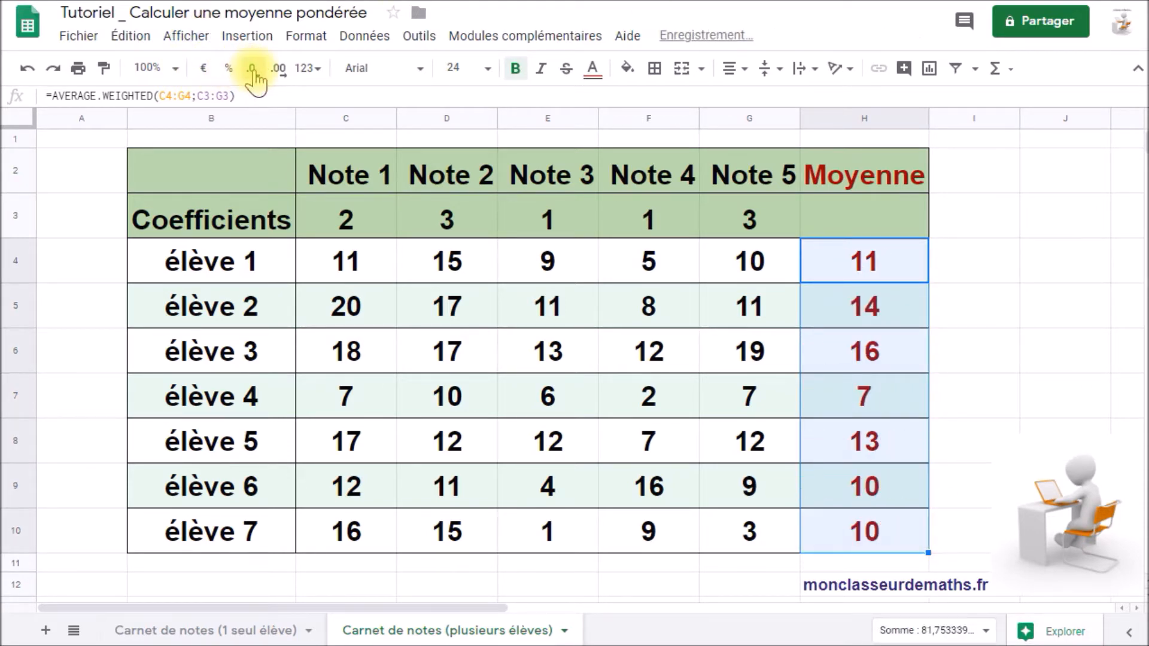
click(278, 69)
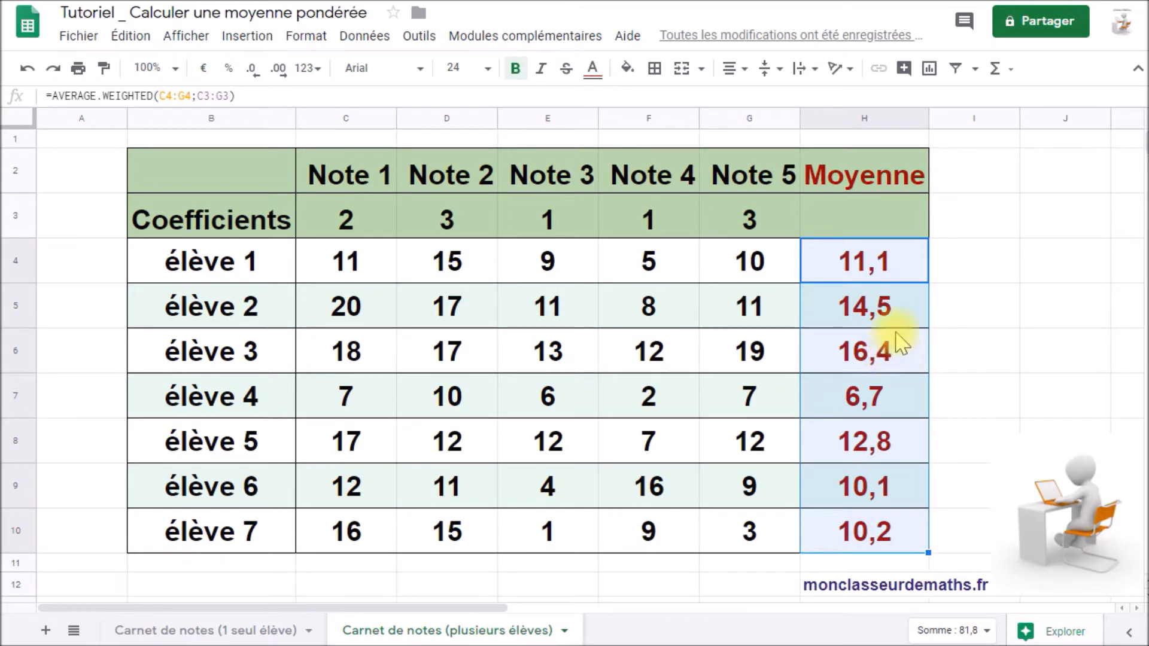
click(953, 345)
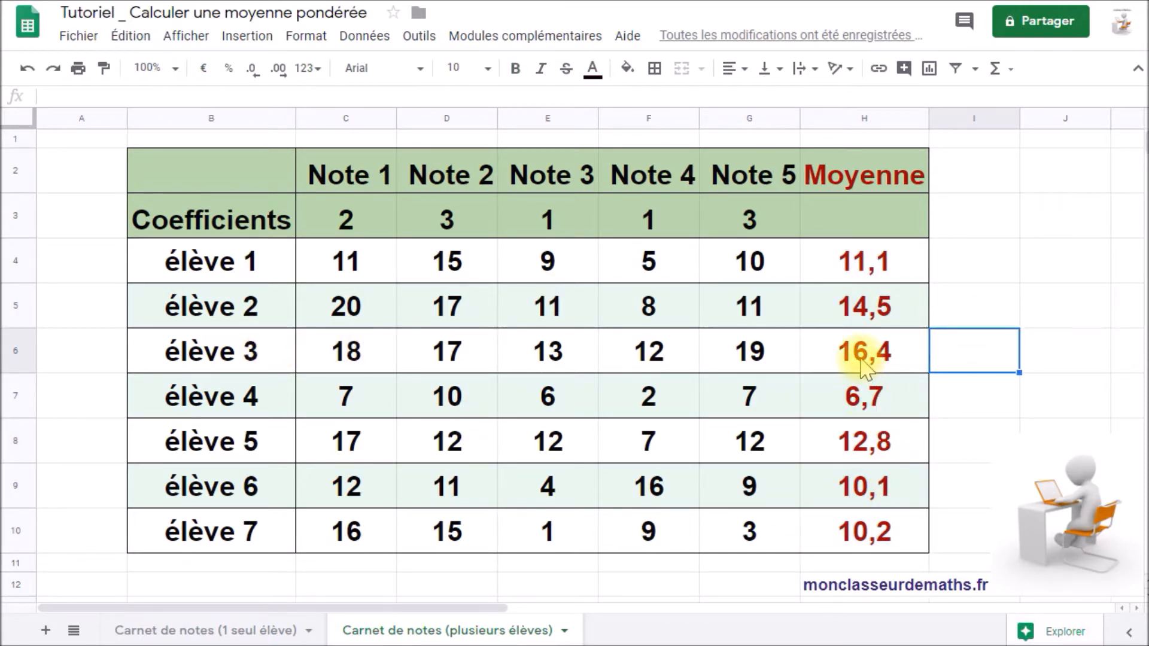
Step: Review the cell references of the average formulas in H7, H4 and H6, and clear the averages in H5:H10
double_click(854, 397)
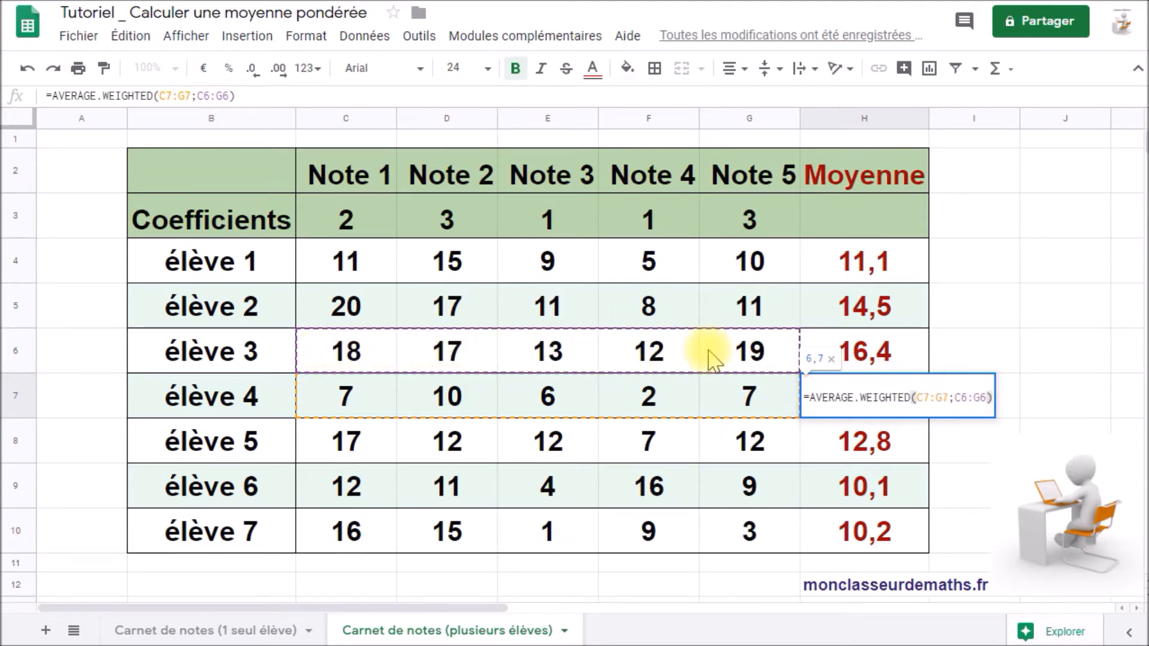
click(852, 269)
double_click(856, 266)
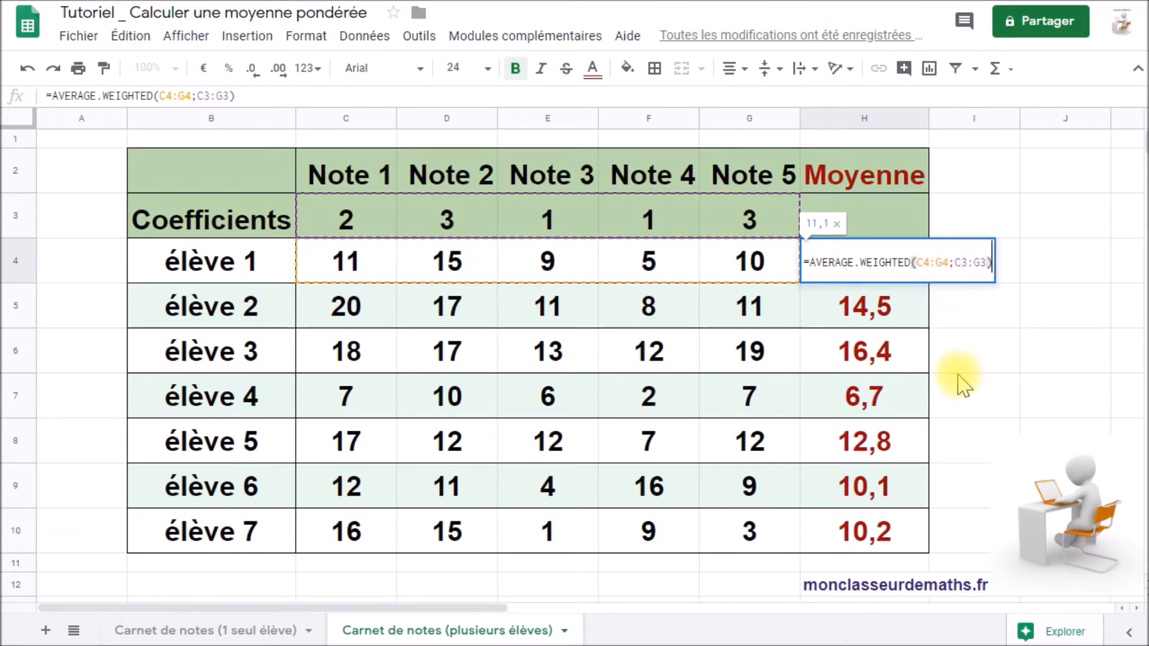
double_click(876, 353)
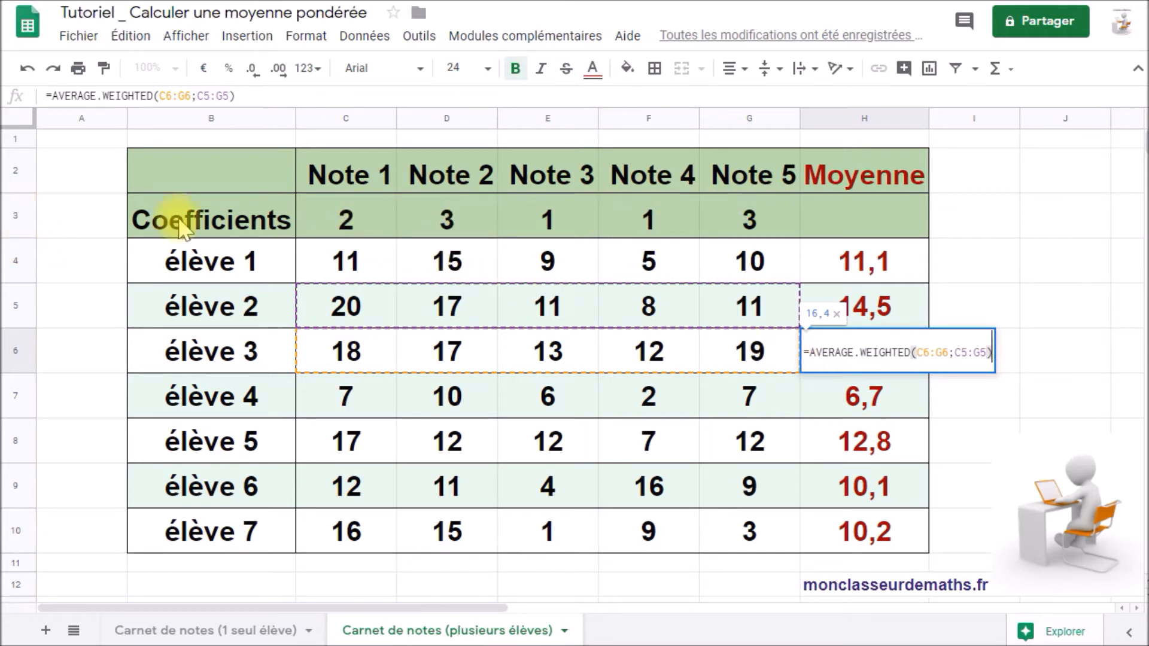
drag(868, 305, 816, 529)
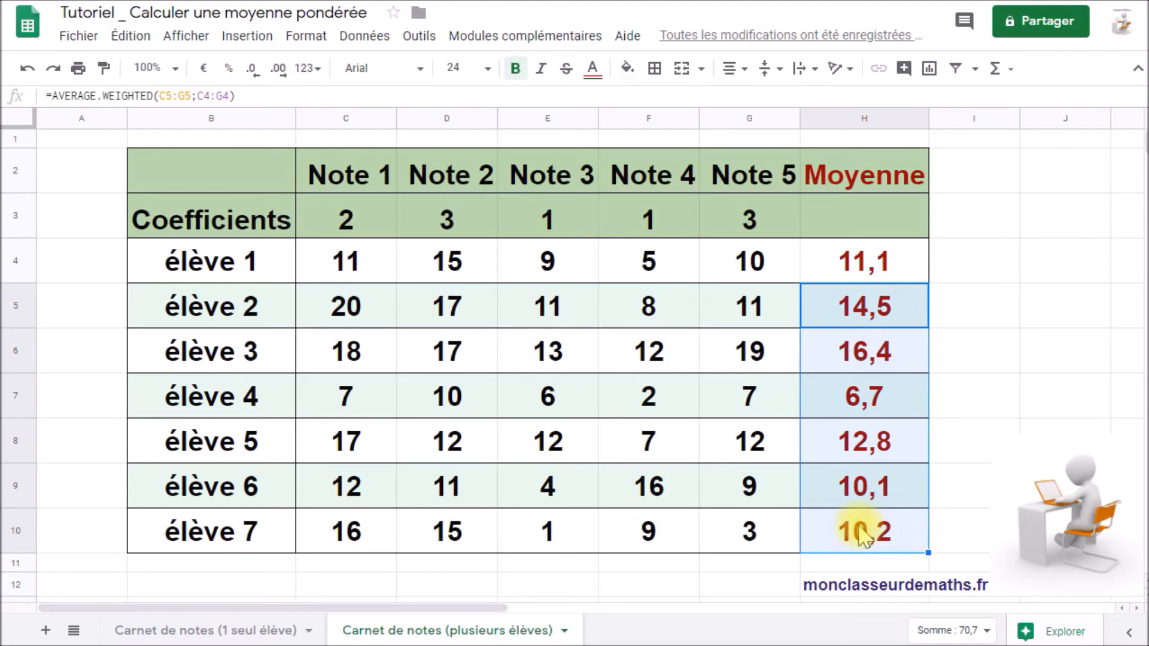
key(Delete)
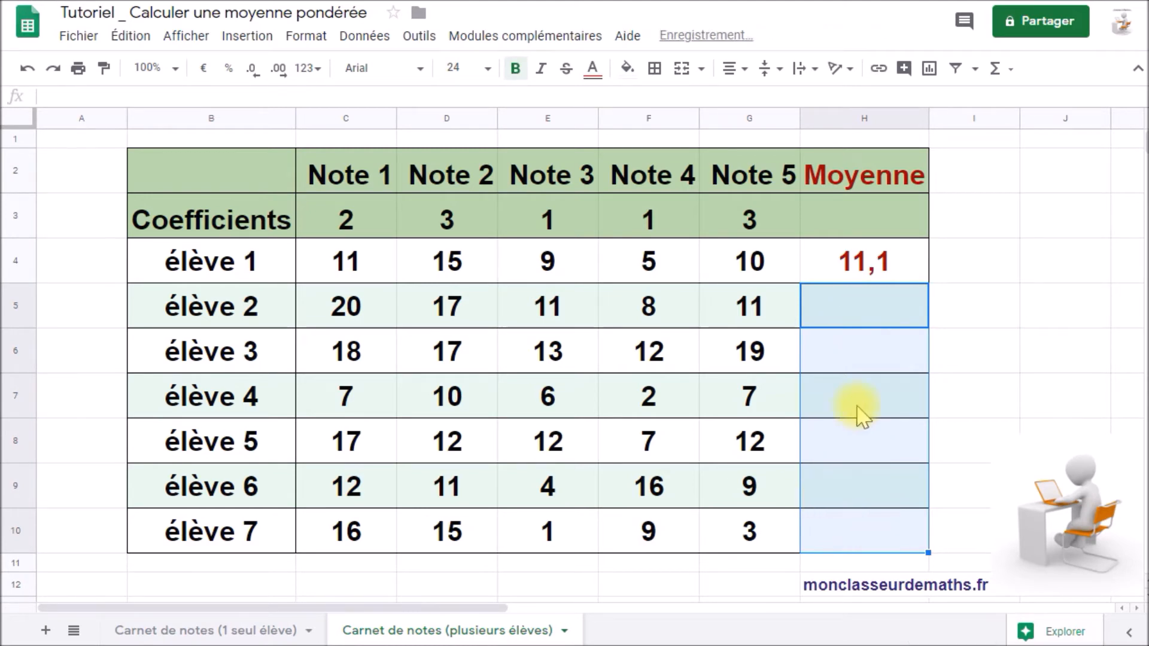
Step: Lock the coefficient row in élève 1's average formula so that H4 reads =AVERAGE.WEIGHTED(C4:G4;C$3:G$3)
double_click(871, 265)
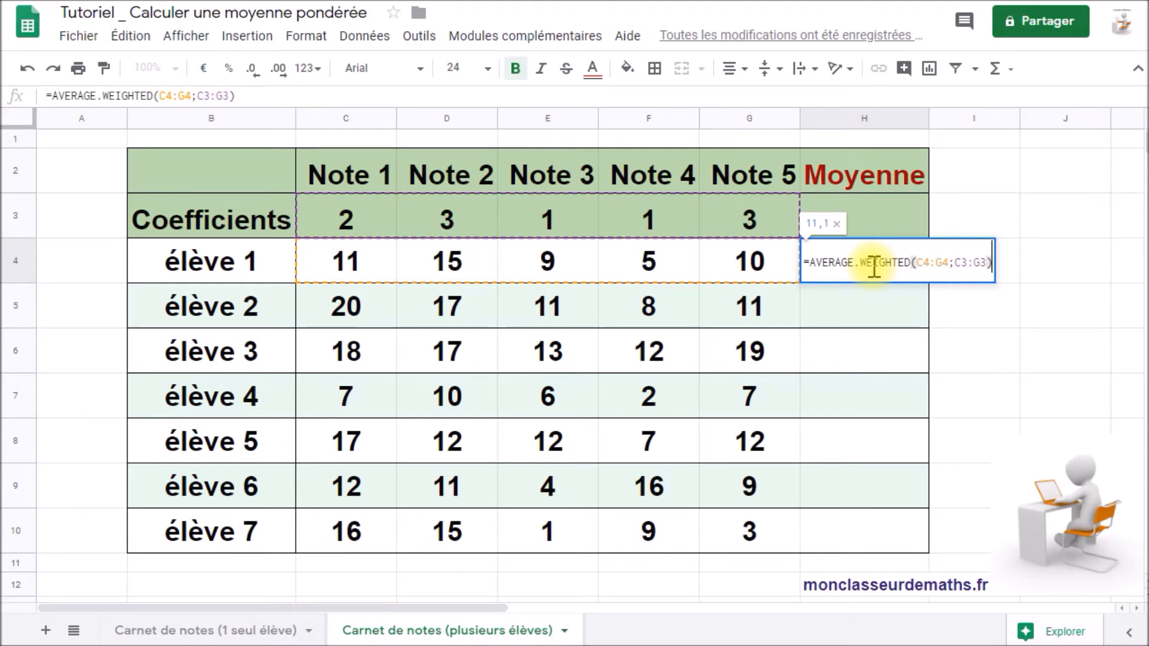
click(964, 261)
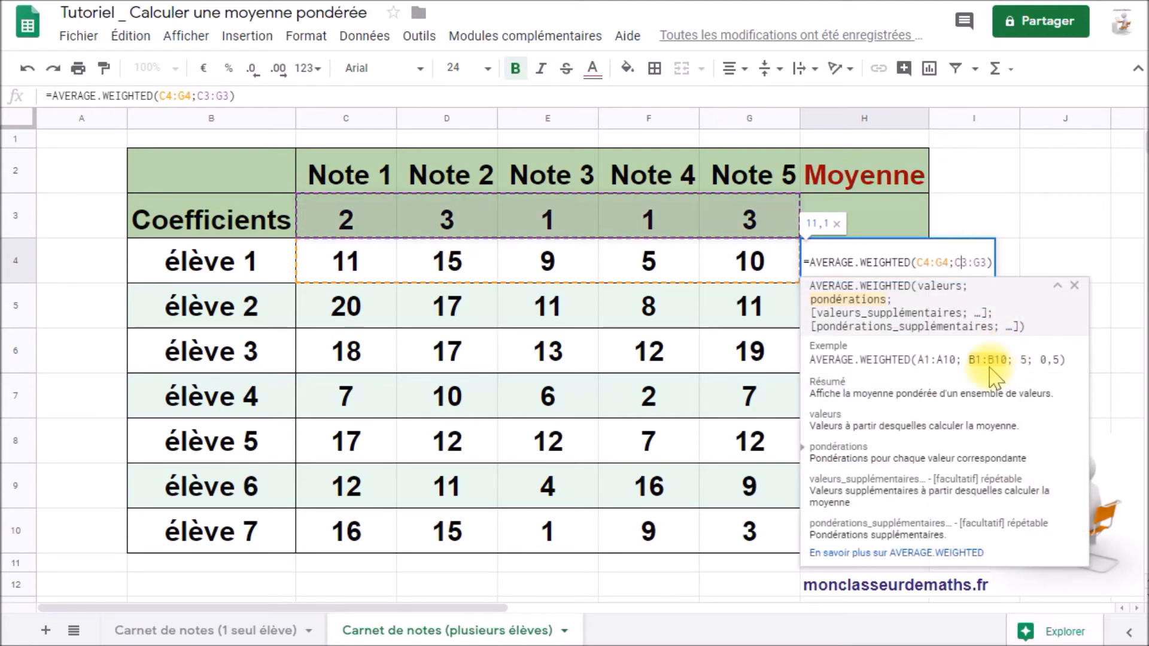
text($)
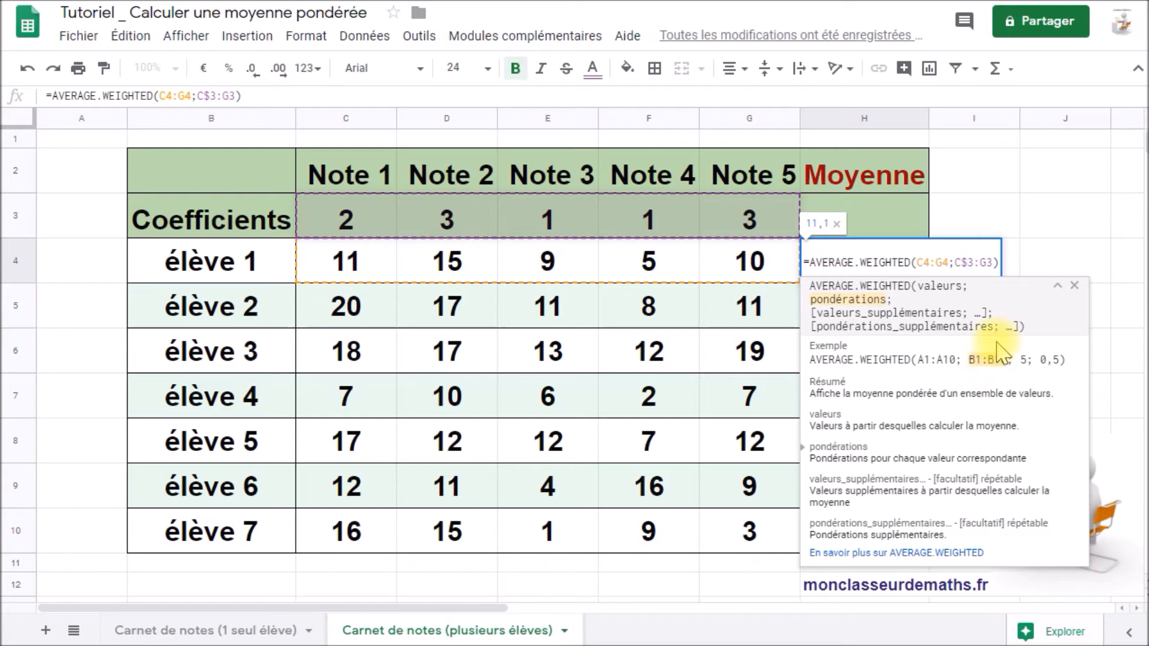
click(987, 260)
text($)
click(1074, 285)
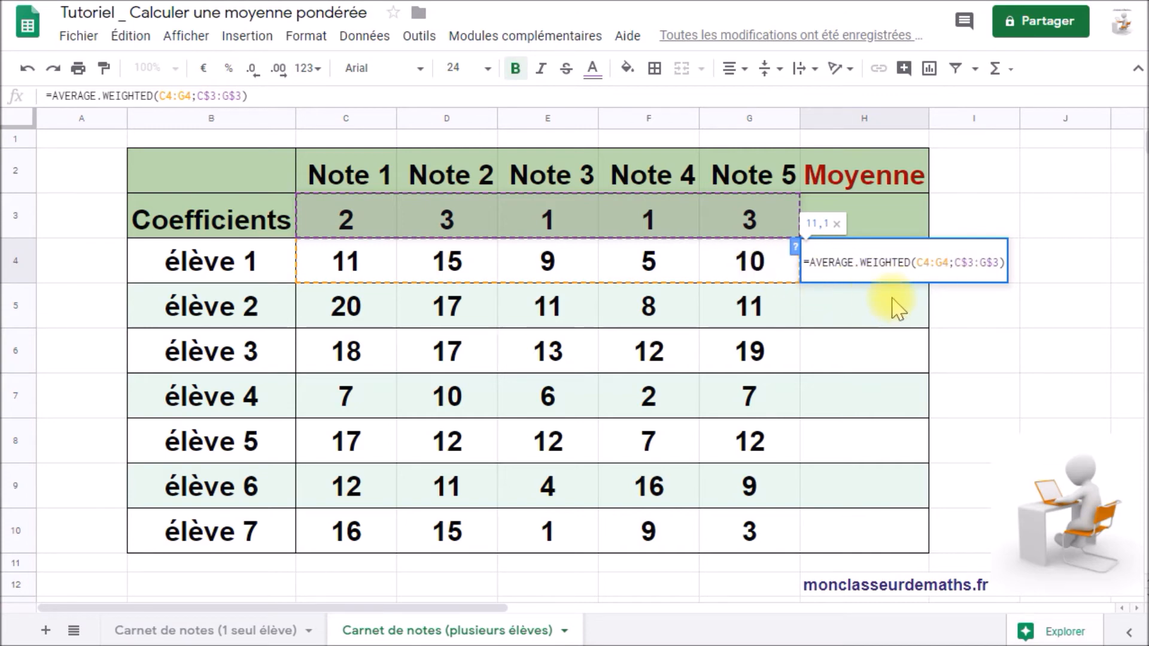
key(Return)
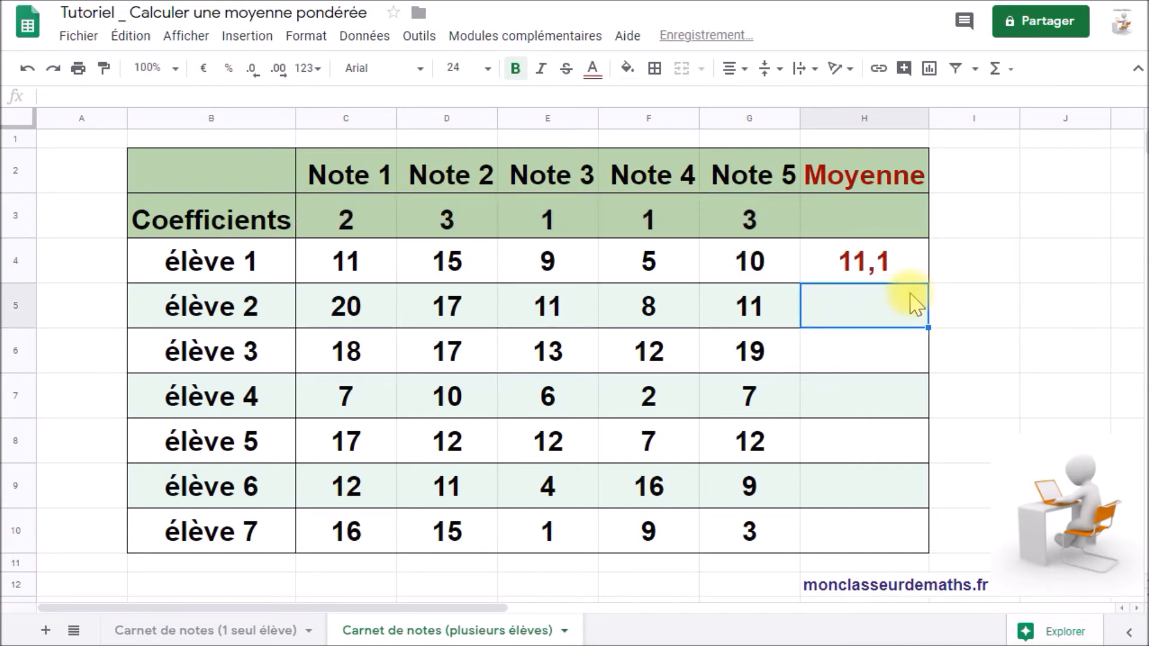
Step: Copy the corrected H4 formula down to H10 and check the references in élève 5's formula in H8
click(883, 273)
drag(928, 282, 919, 526)
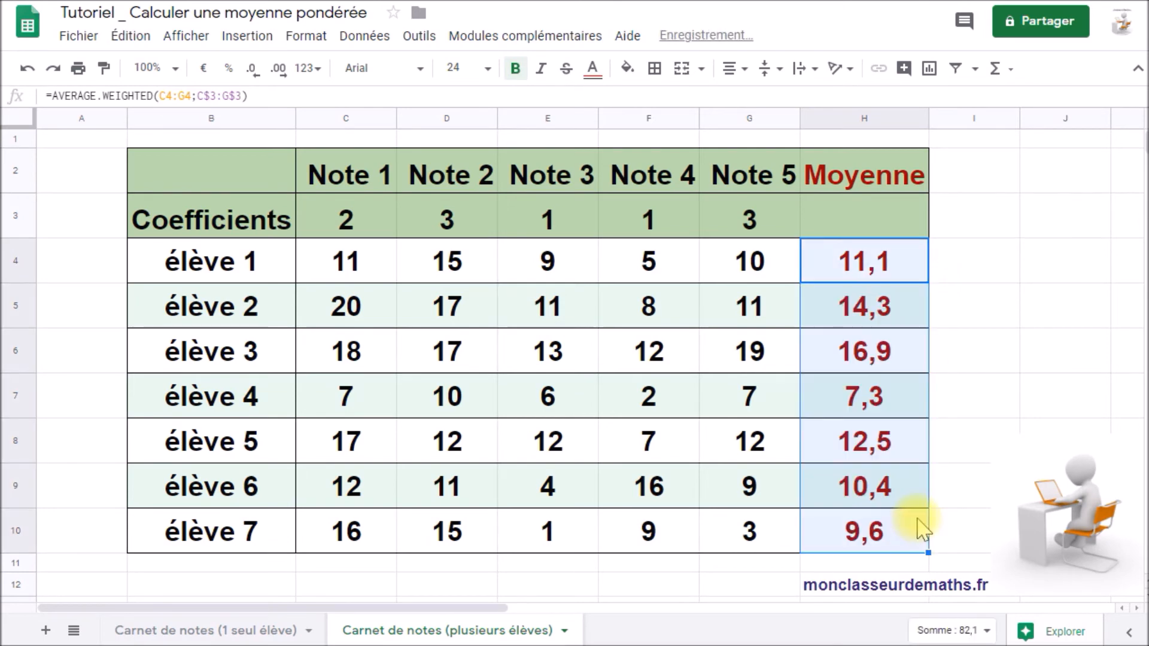
double_click(875, 436)
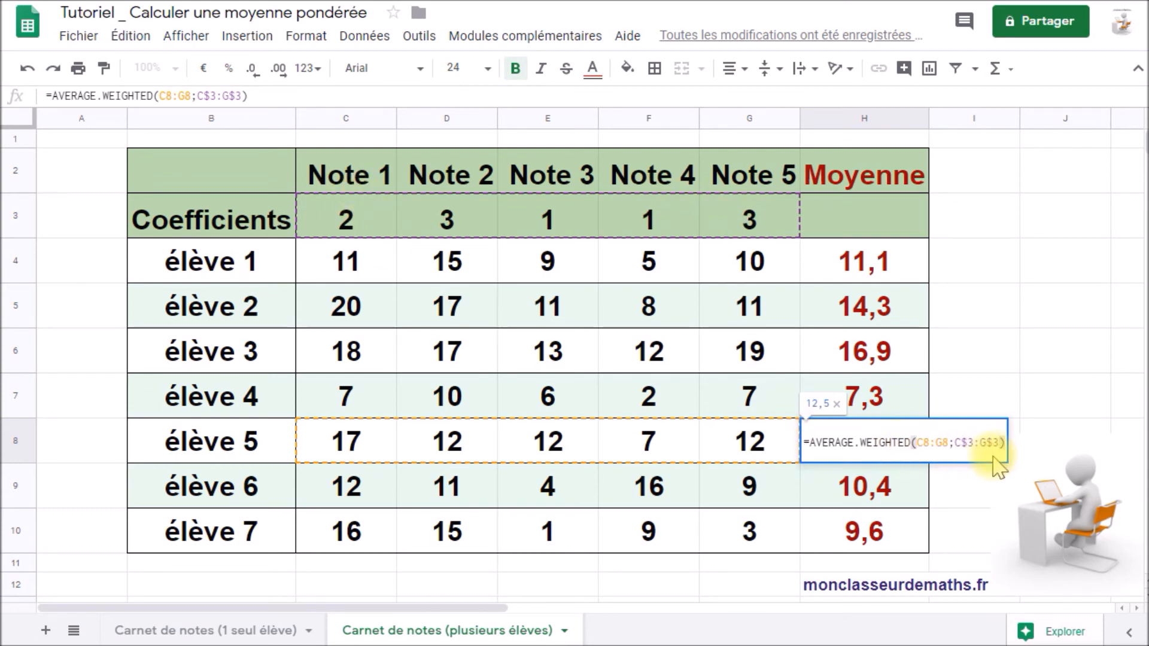
click(978, 398)
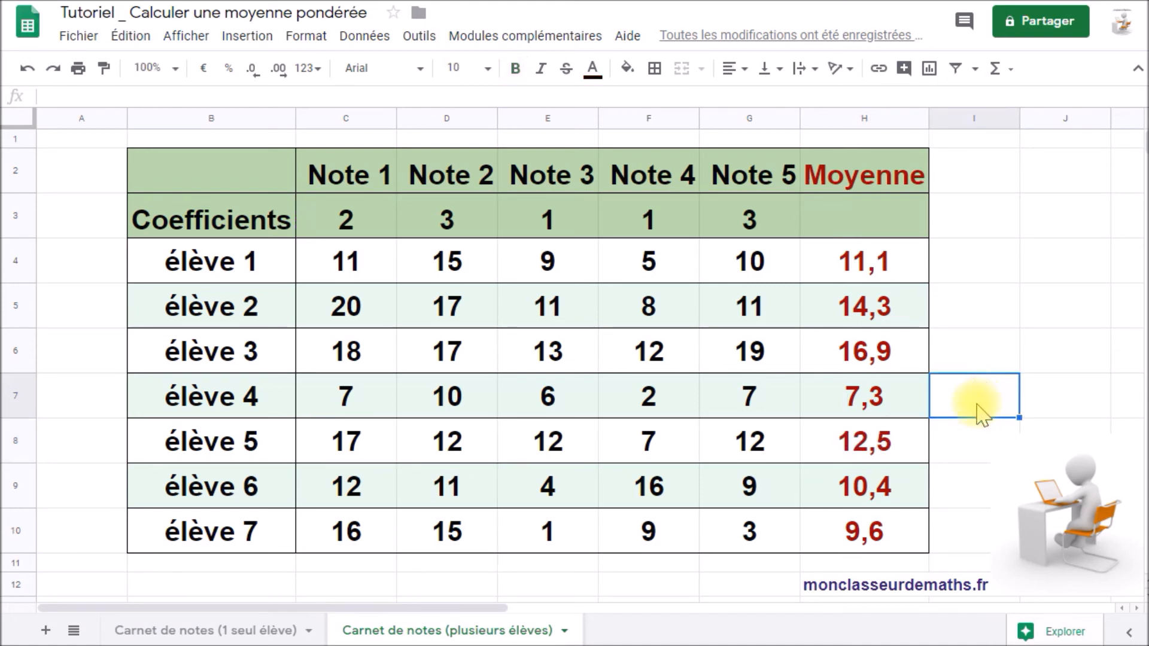